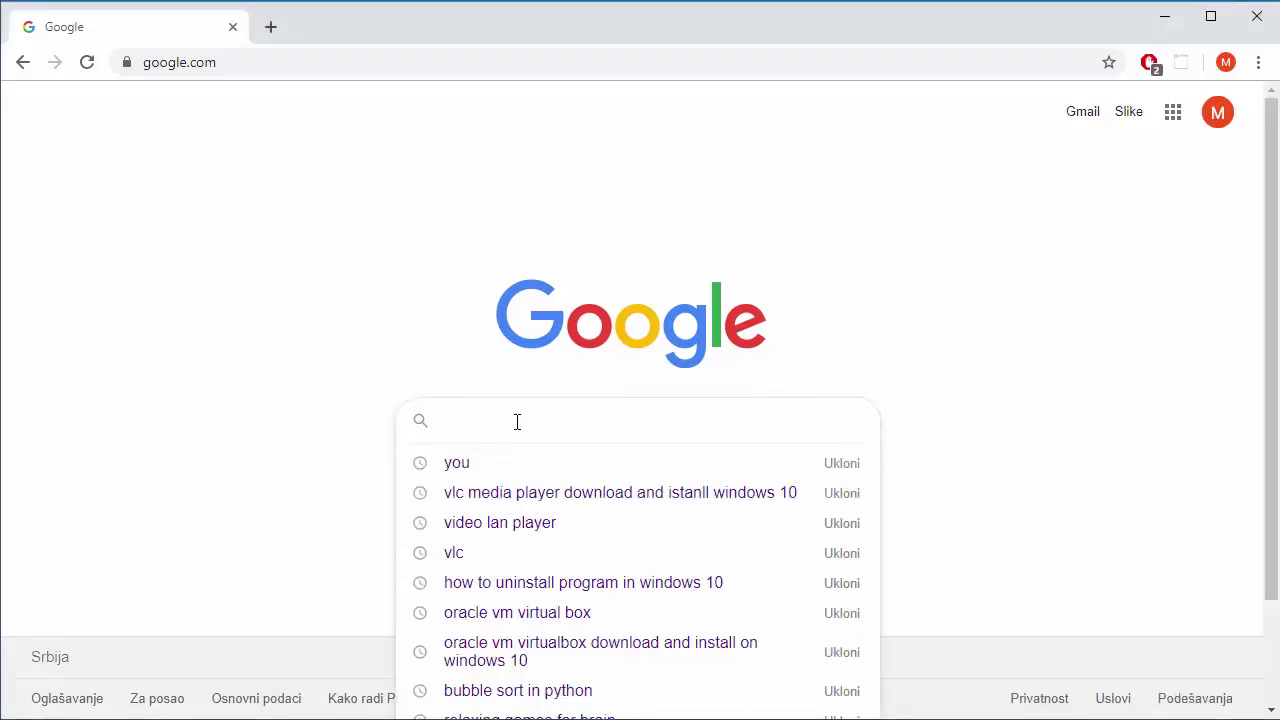
# Search Google for 'tottal commander'.
pyautogui.click(229, 420)
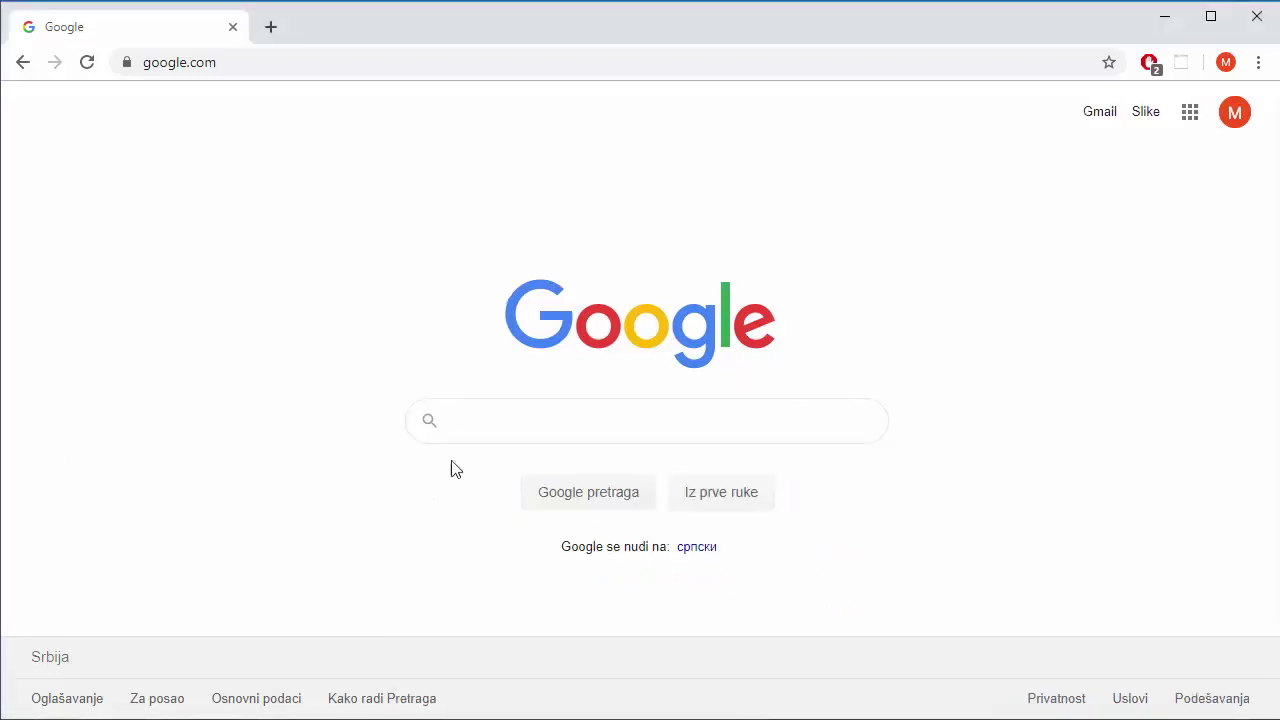
pyautogui.click(483, 417)
pyautogui.write('tott')
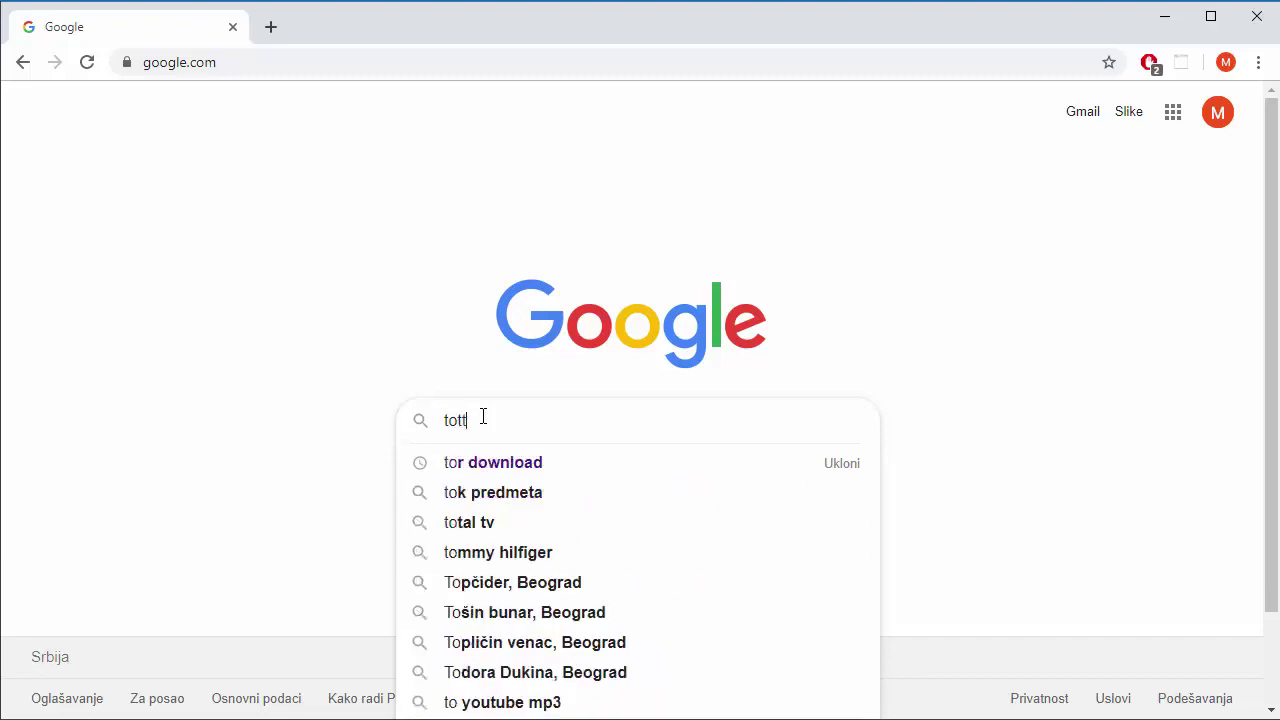
pyautogui.write('al commander')
pyautogui.press('Return')
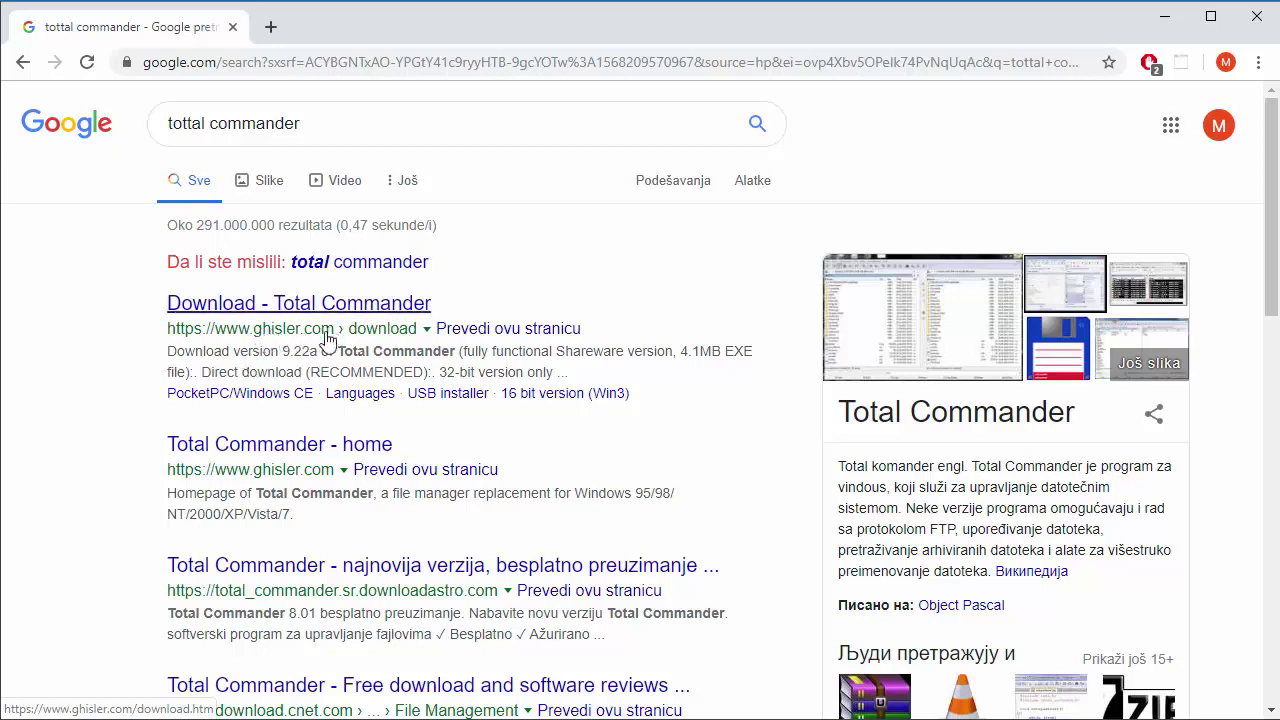
# Download the 64-bit-only installer tcmd922ax64.exe from ghisler.com and launch it.
pyautogui.click(360, 310)
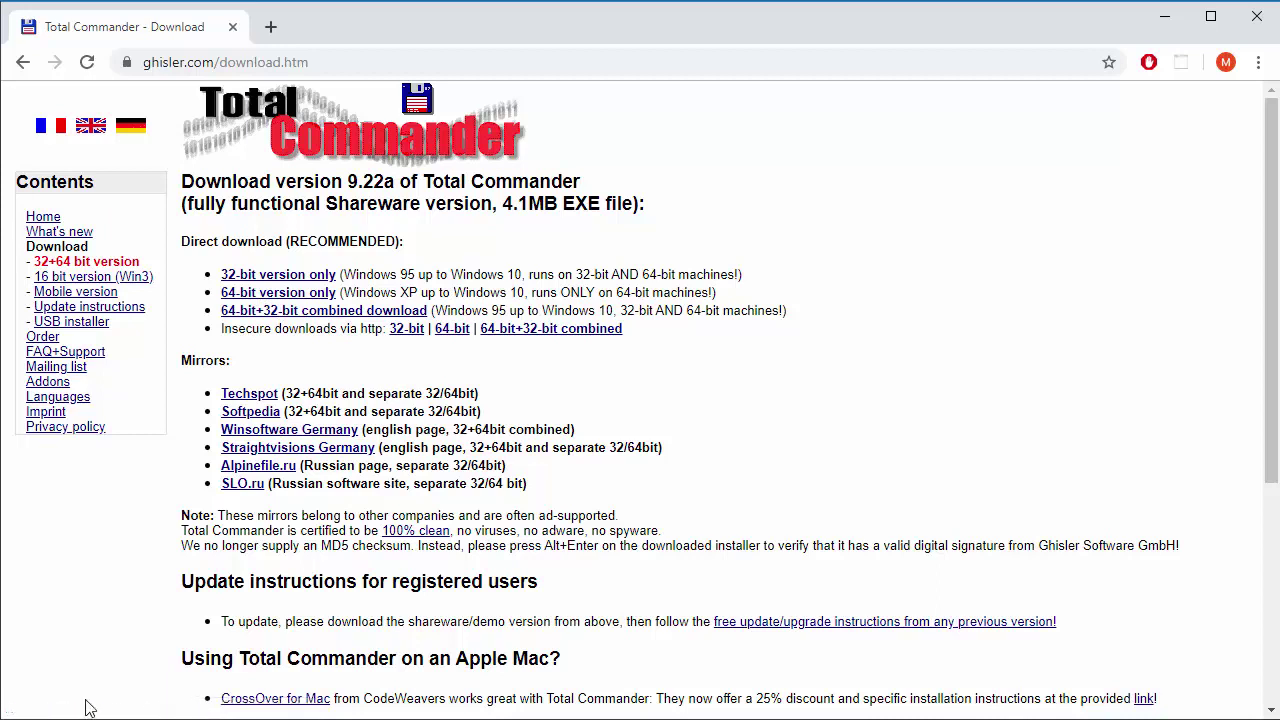
pyautogui.click(250, 292)
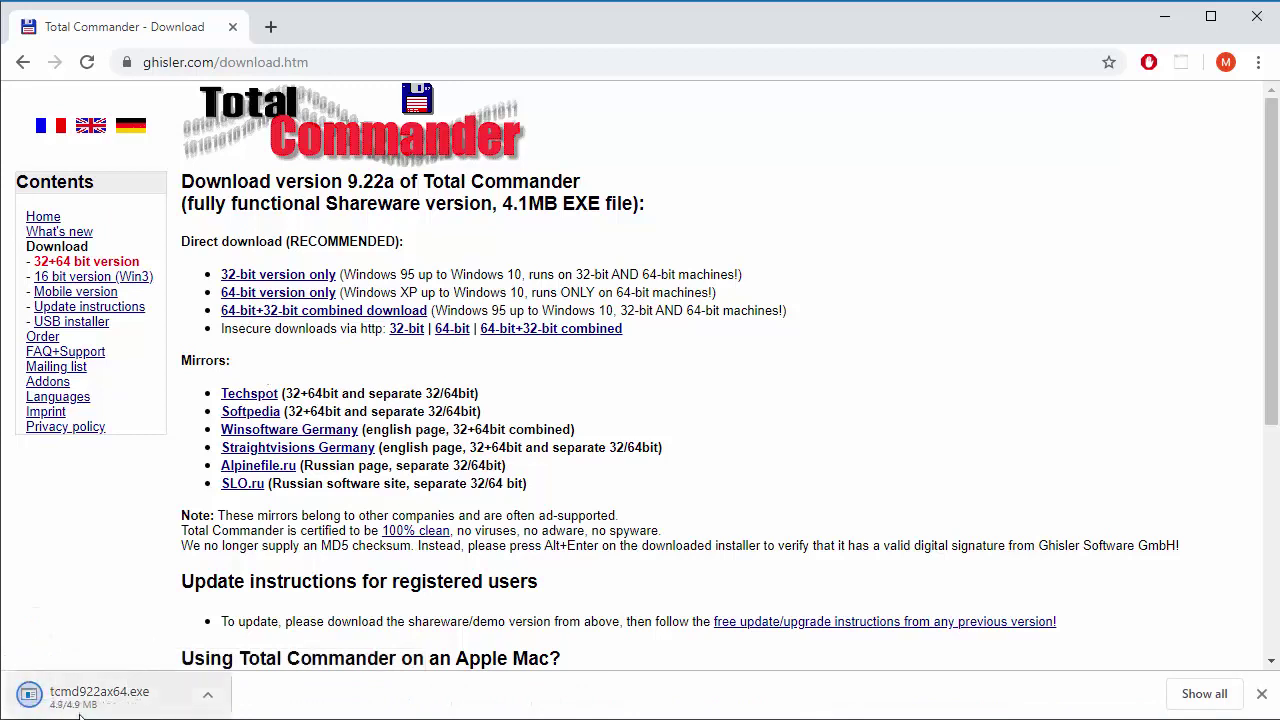
pyautogui.click(98, 706)
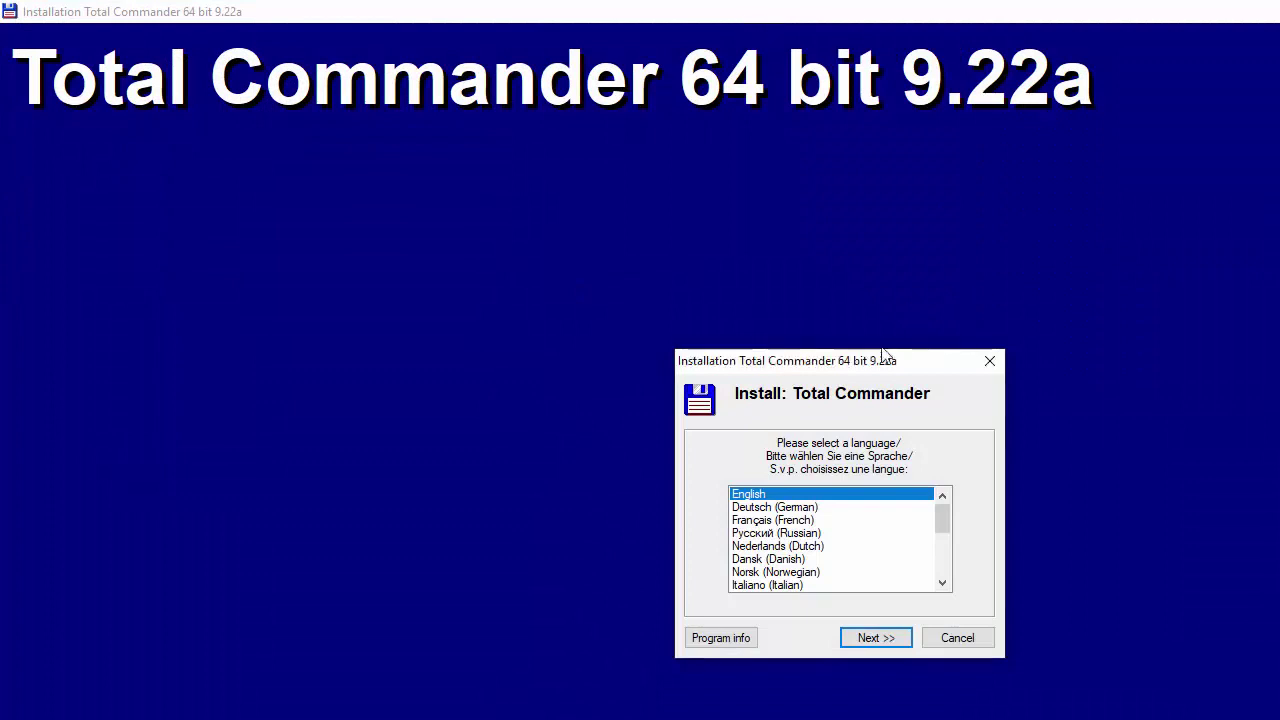
# Keep English as the setup language and choose to install all other languages.
pyautogui.moveTo(750, 325); pyautogui.dragTo(282, 126)
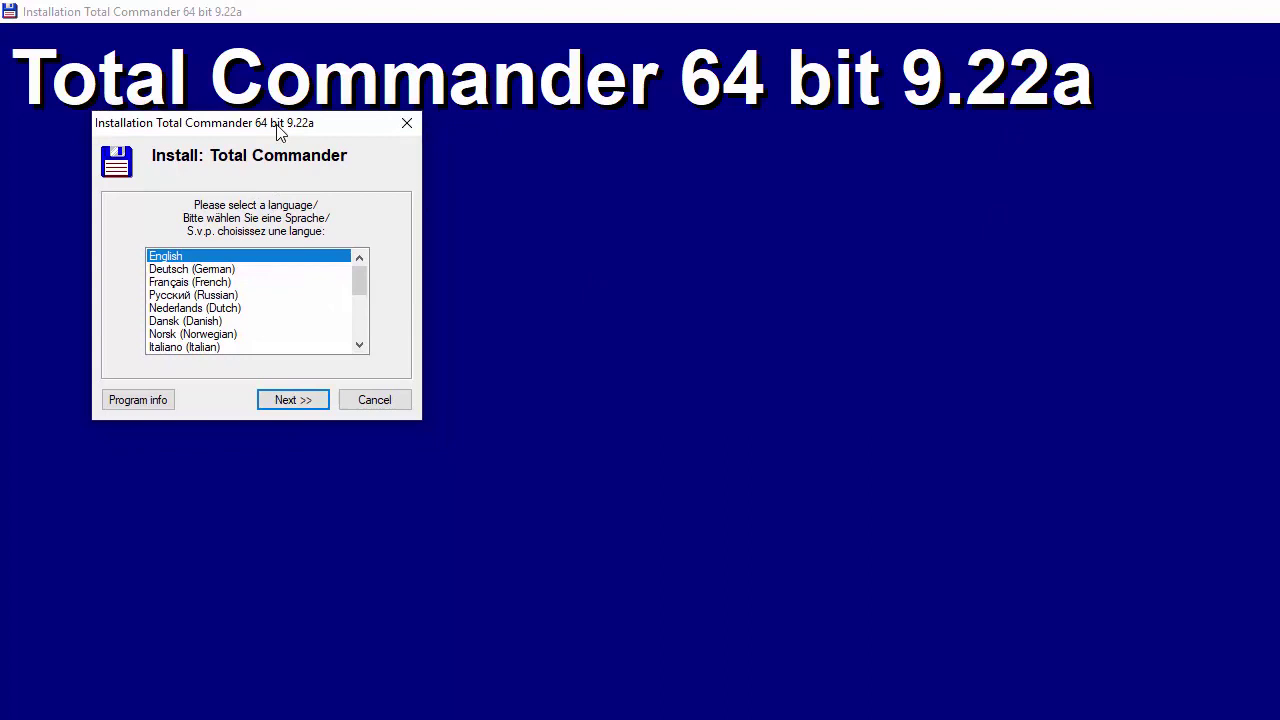
pyautogui.moveTo(280, 125); pyautogui.dragTo(287, 168)
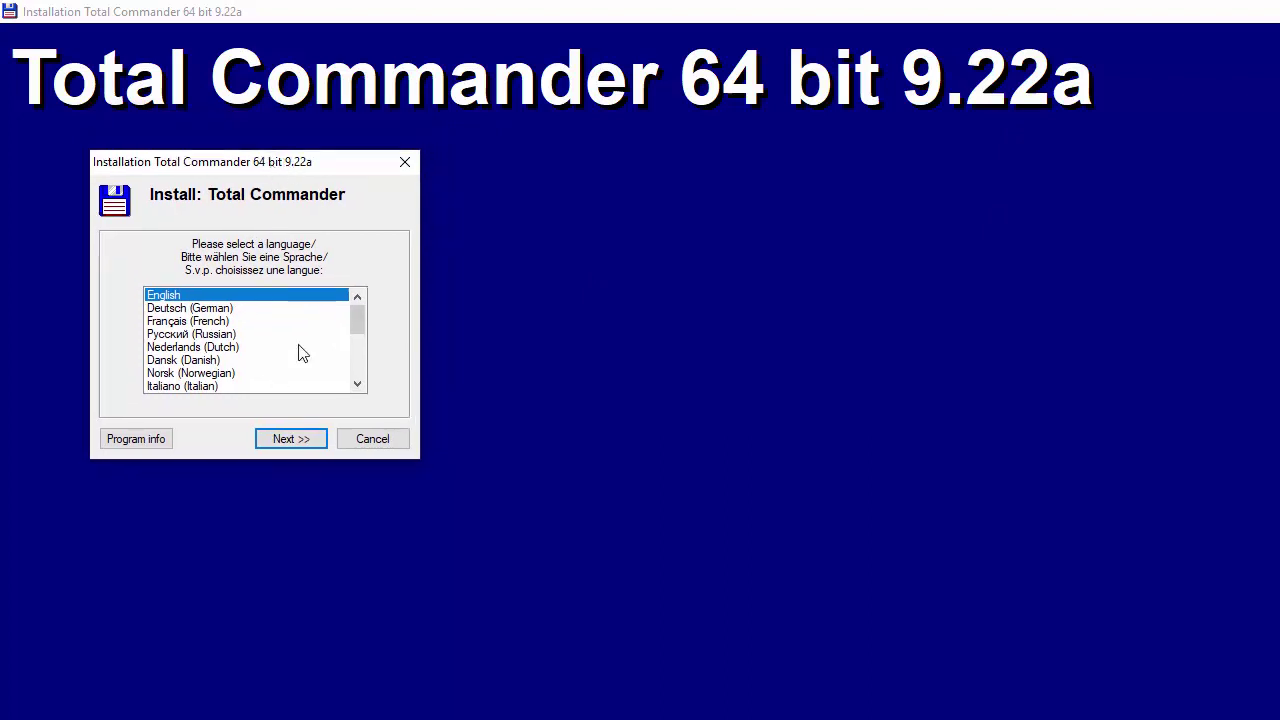
pyautogui.click(298, 444)
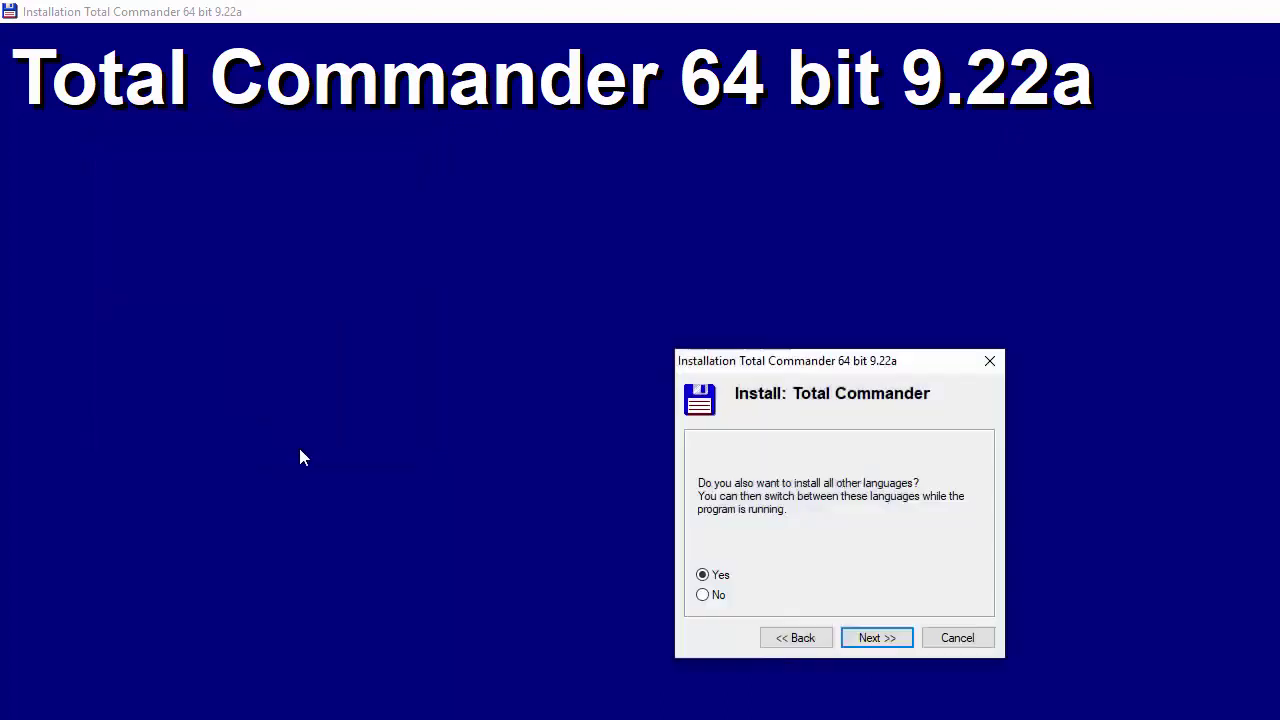
pyautogui.moveTo(789, 363); pyautogui.dragTo(411, 191)
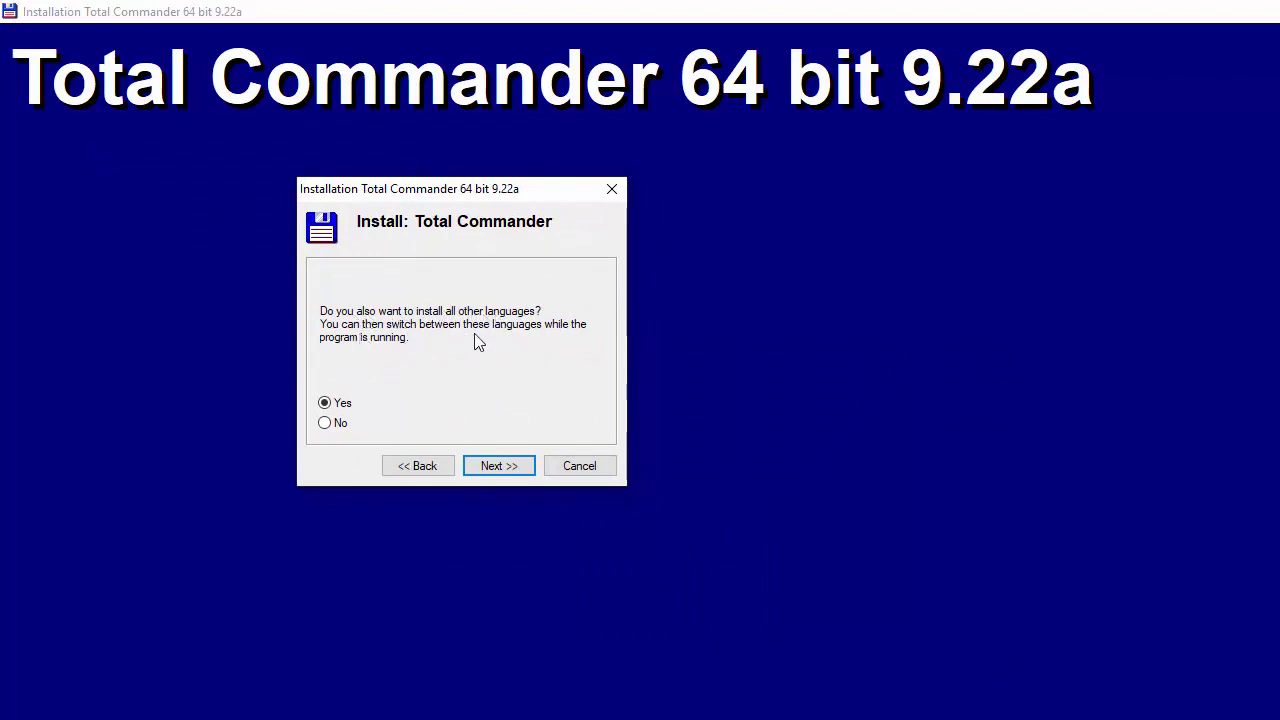
pyautogui.click(496, 466)
# Accept c:\totalcmd as the installation folder.
pyautogui.moveTo(766, 366); pyautogui.dragTo(388, 210)
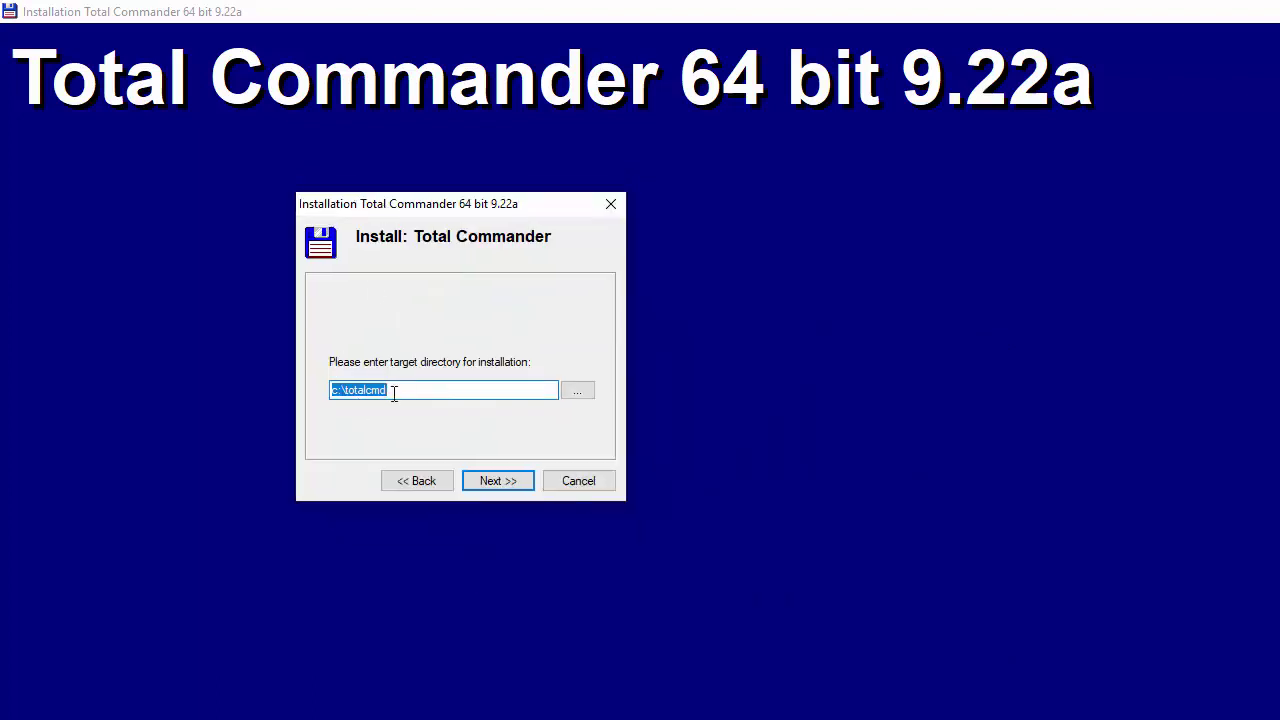
pyautogui.click(375, 391)
pyautogui.click(502, 479)
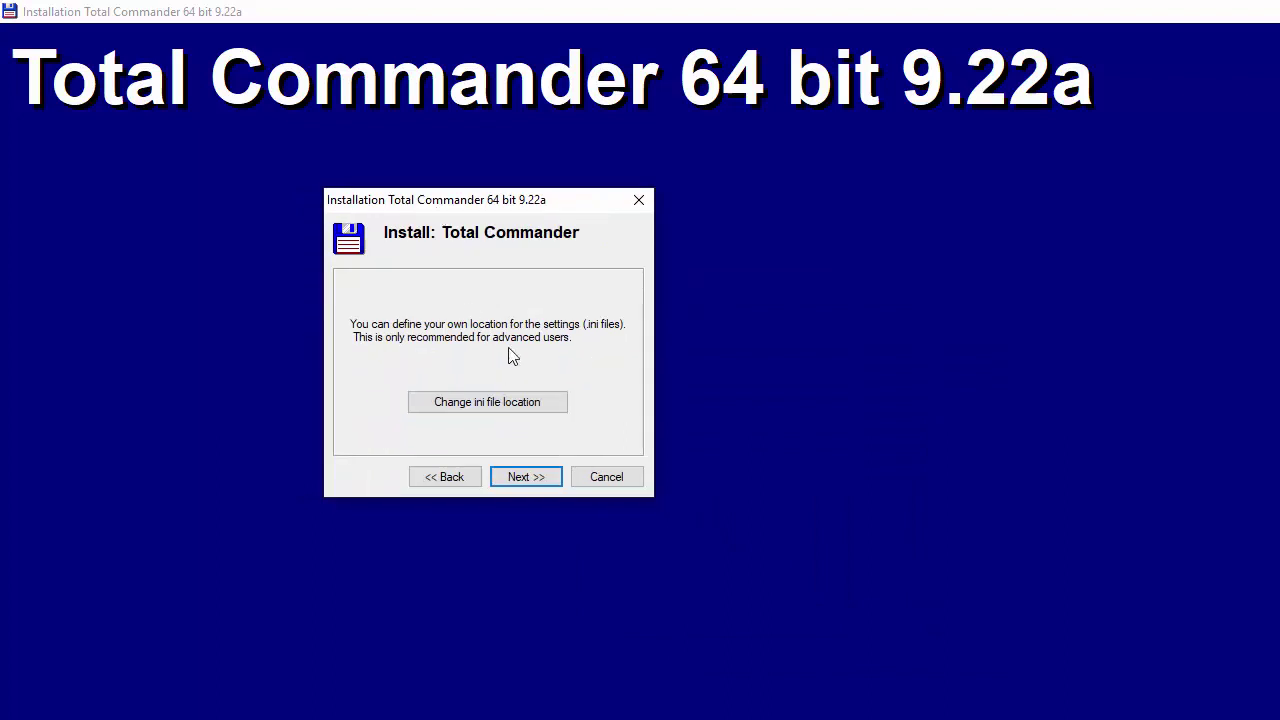
# Keep the default ini location, create shortcuts for all users, install, and confirm success.
pyautogui.click(527, 477)
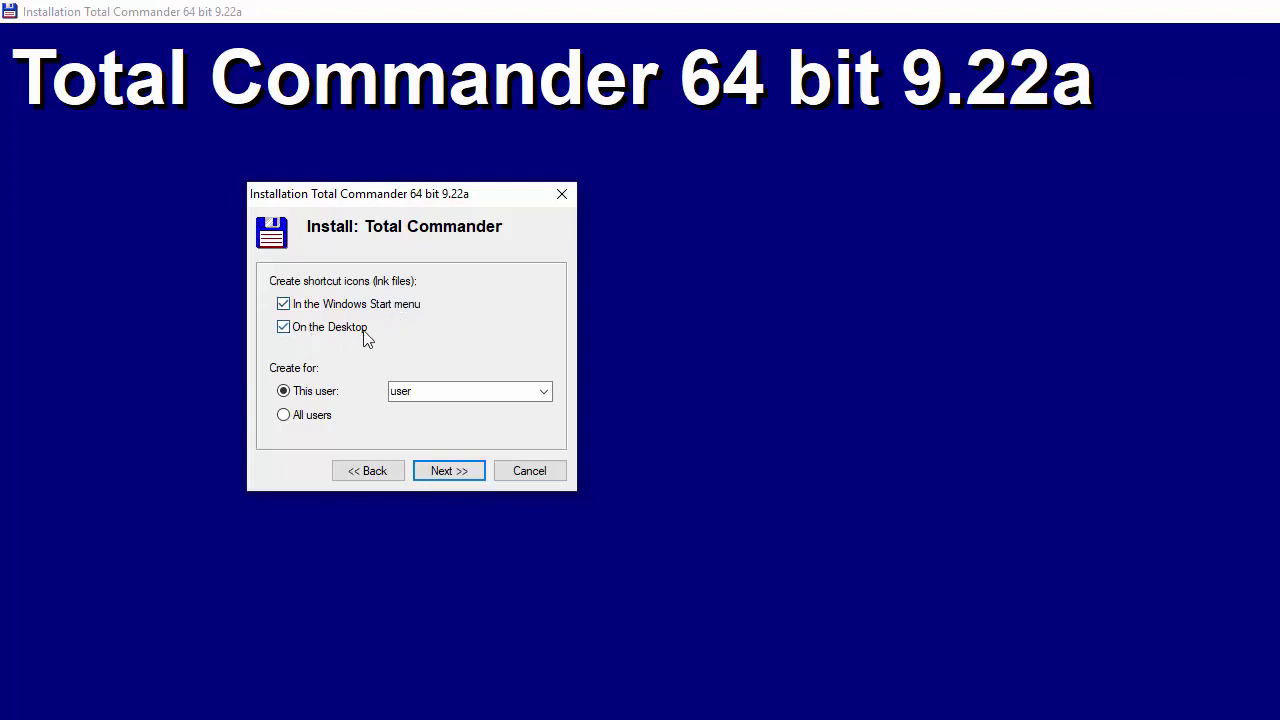
pyautogui.click(320, 418)
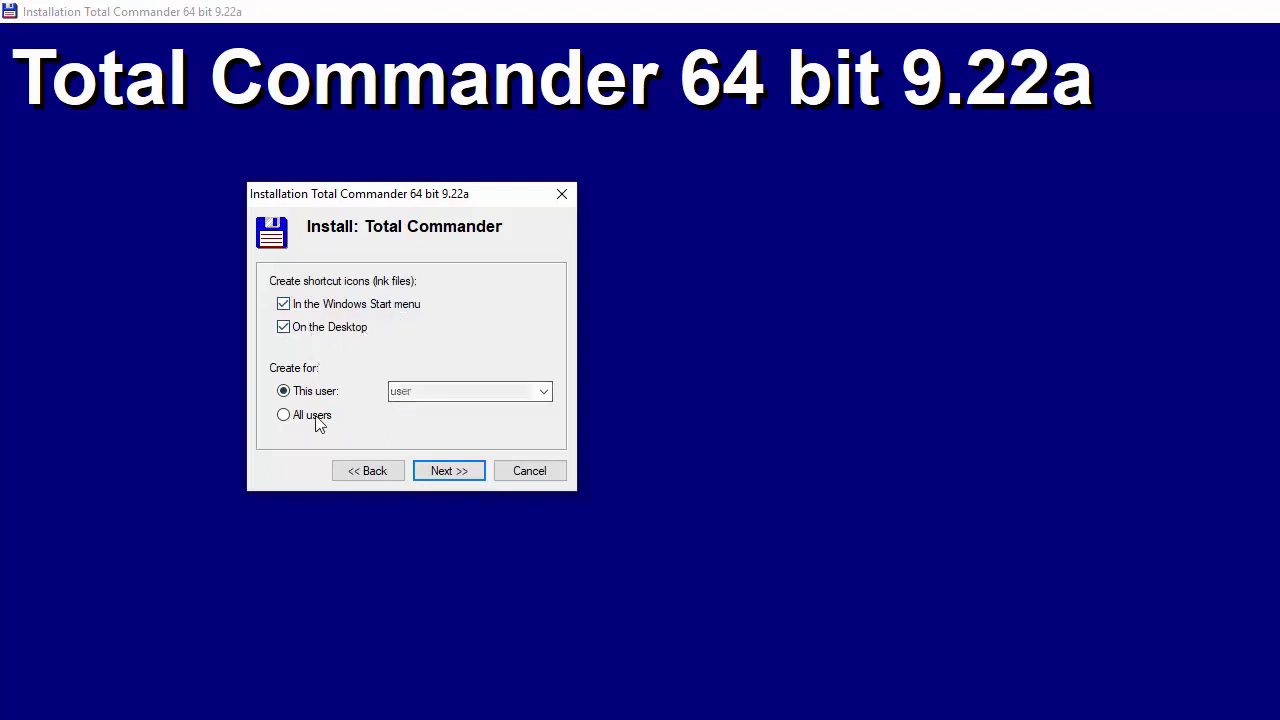
pyautogui.click(331, 392)
pyautogui.click(313, 418)
pyautogui.click(471, 480)
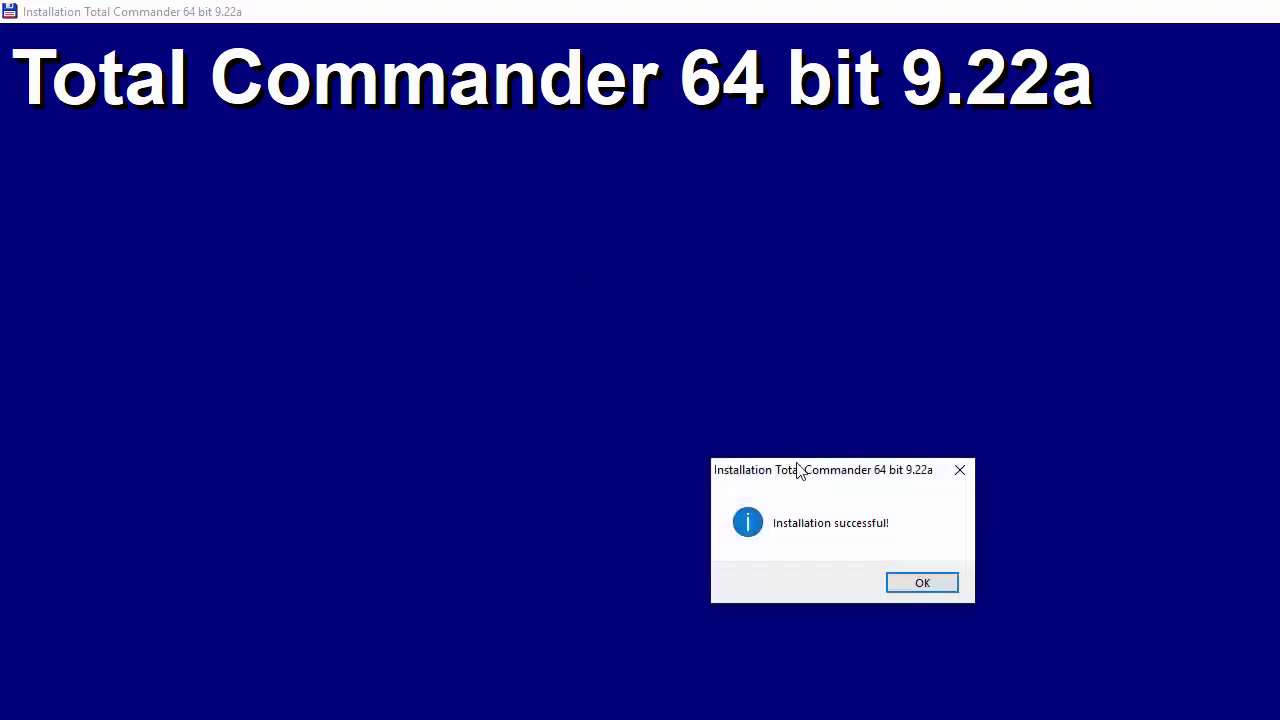
pyautogui.moveTo(800, 466); pyautogui.dragTo(335, 175)
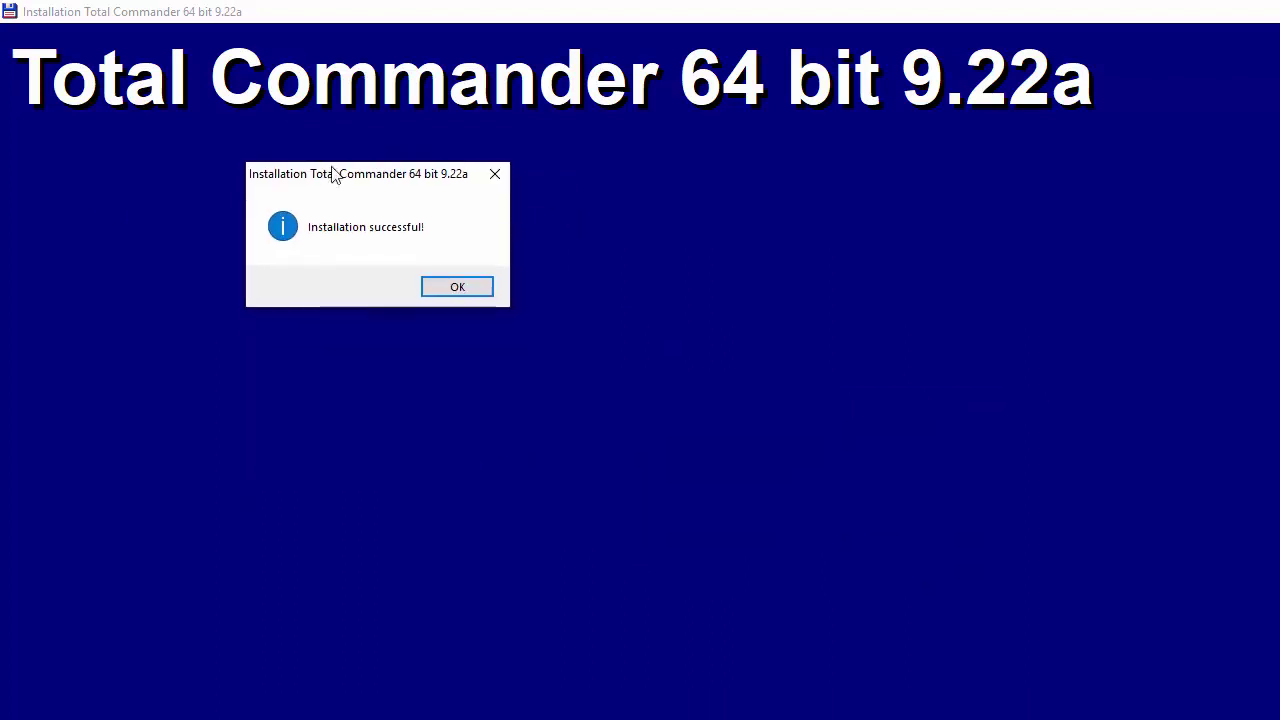
pyautogui.click(457, 288)
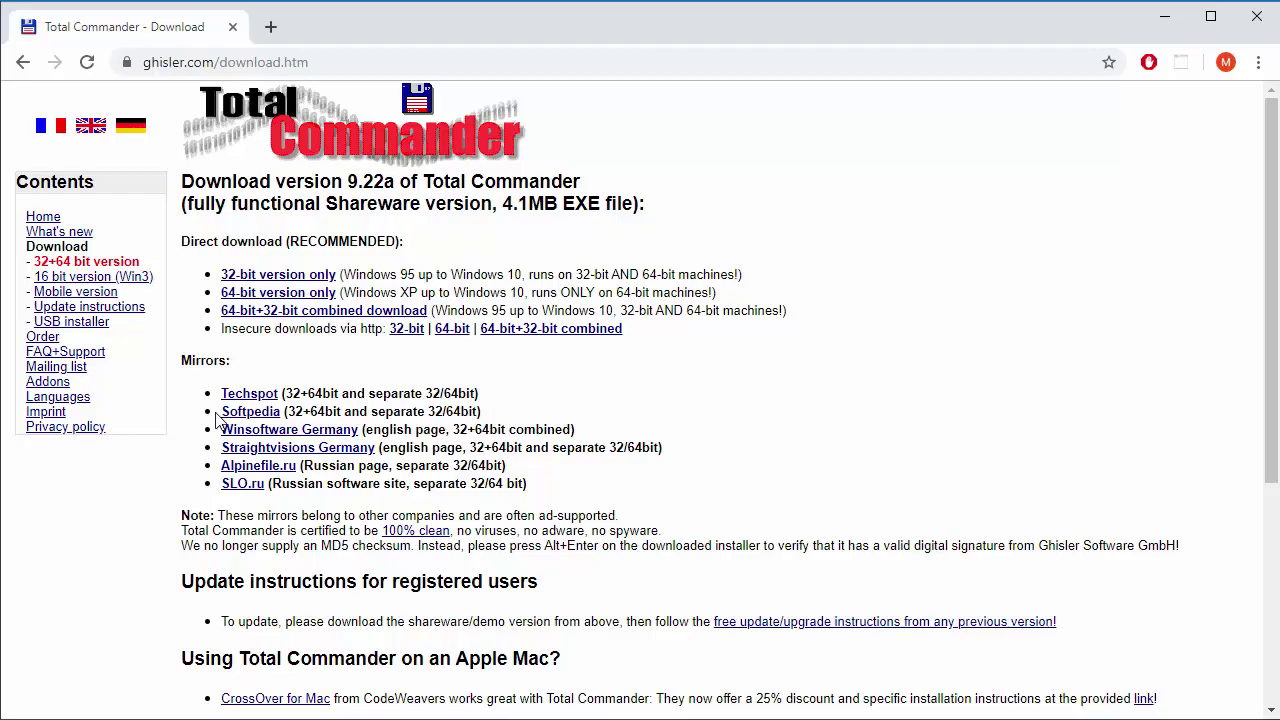
# Start Total Commander 64 bit from its desktop shortcut and dismiss the shareware reminder.
pyautogui.click(1164, 17)
pyautogui.click(56, 457)
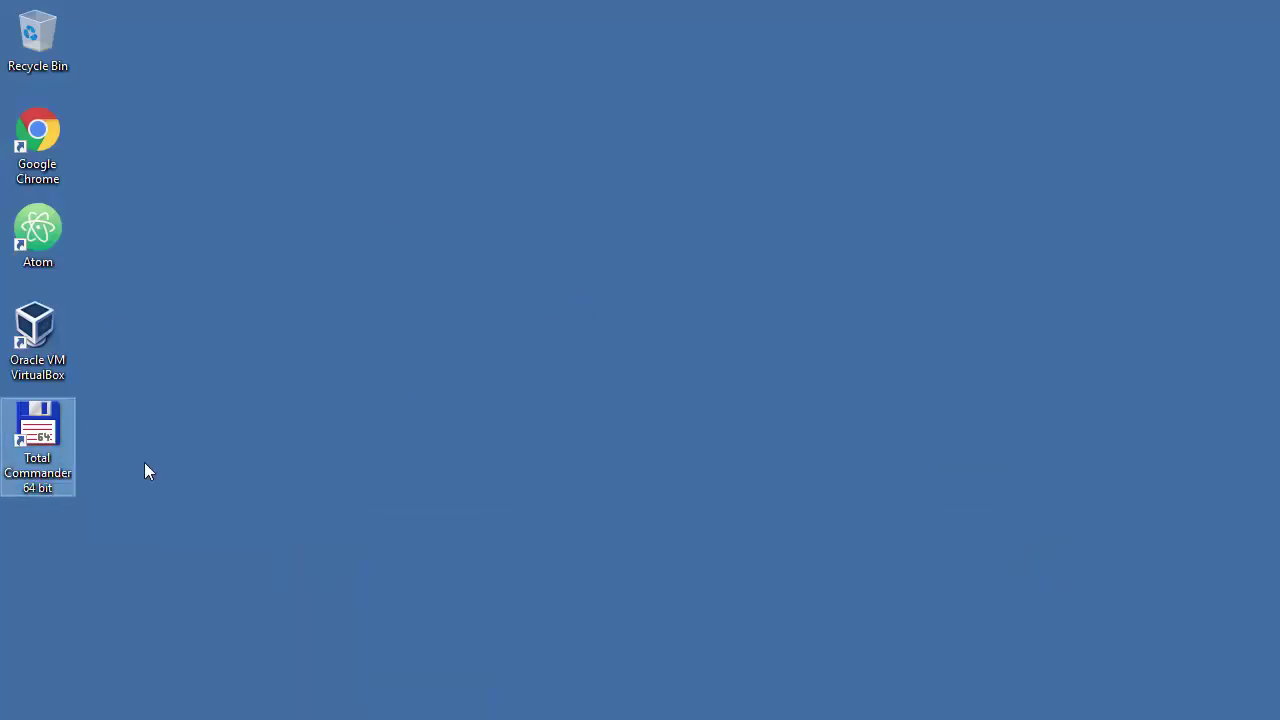
pyautogui.doubleClick(53, 448)
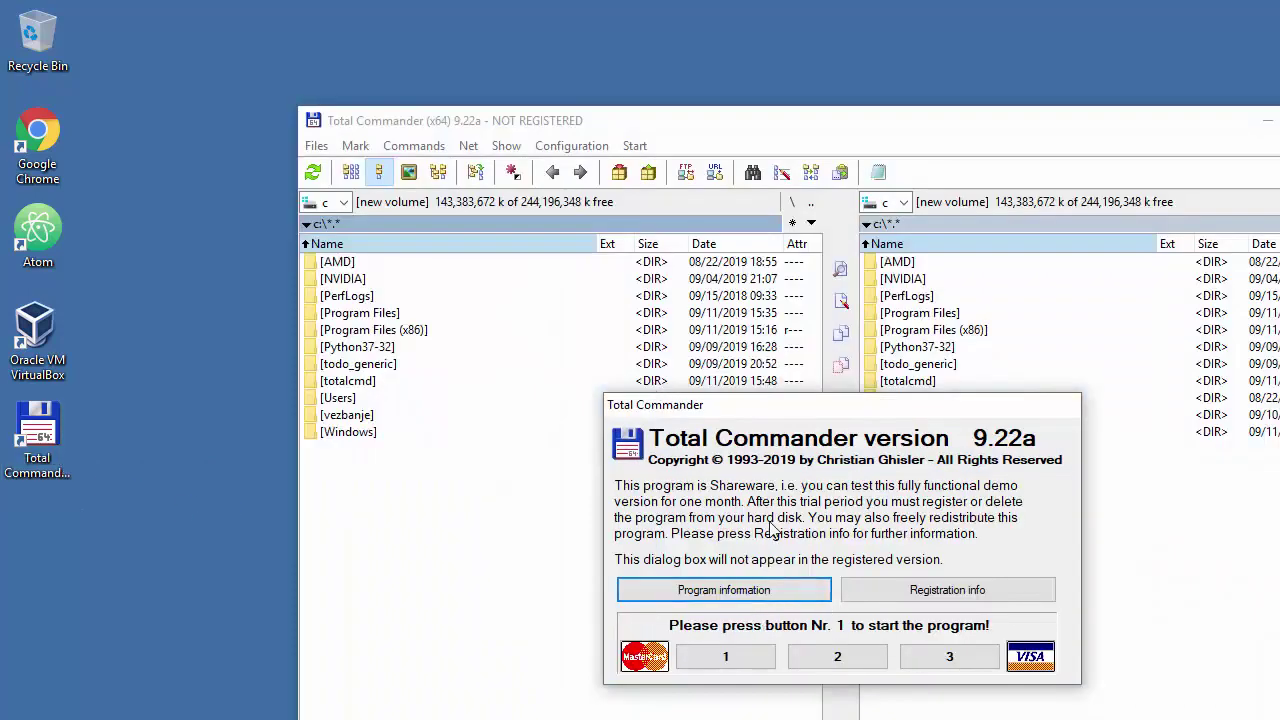
pyautogui.moveTo(760, 402); pyautogui.dragTo(466, 204)
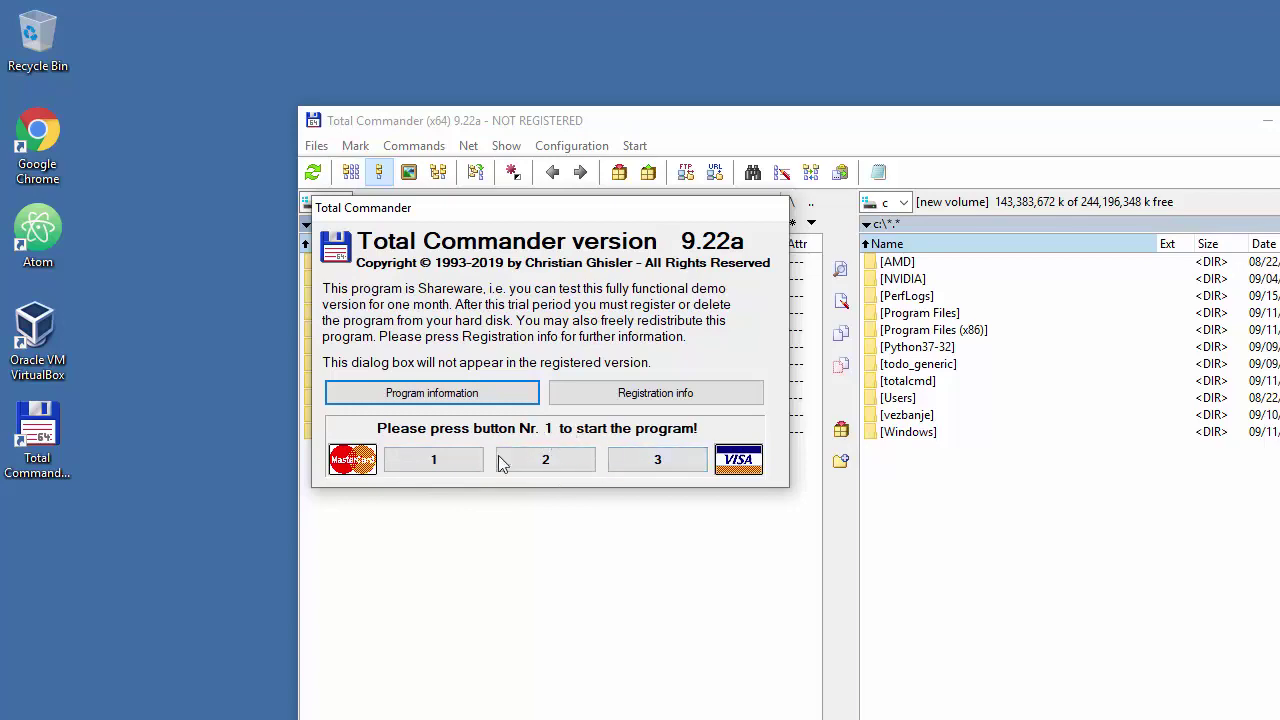
pyautogui.click(463, 466)
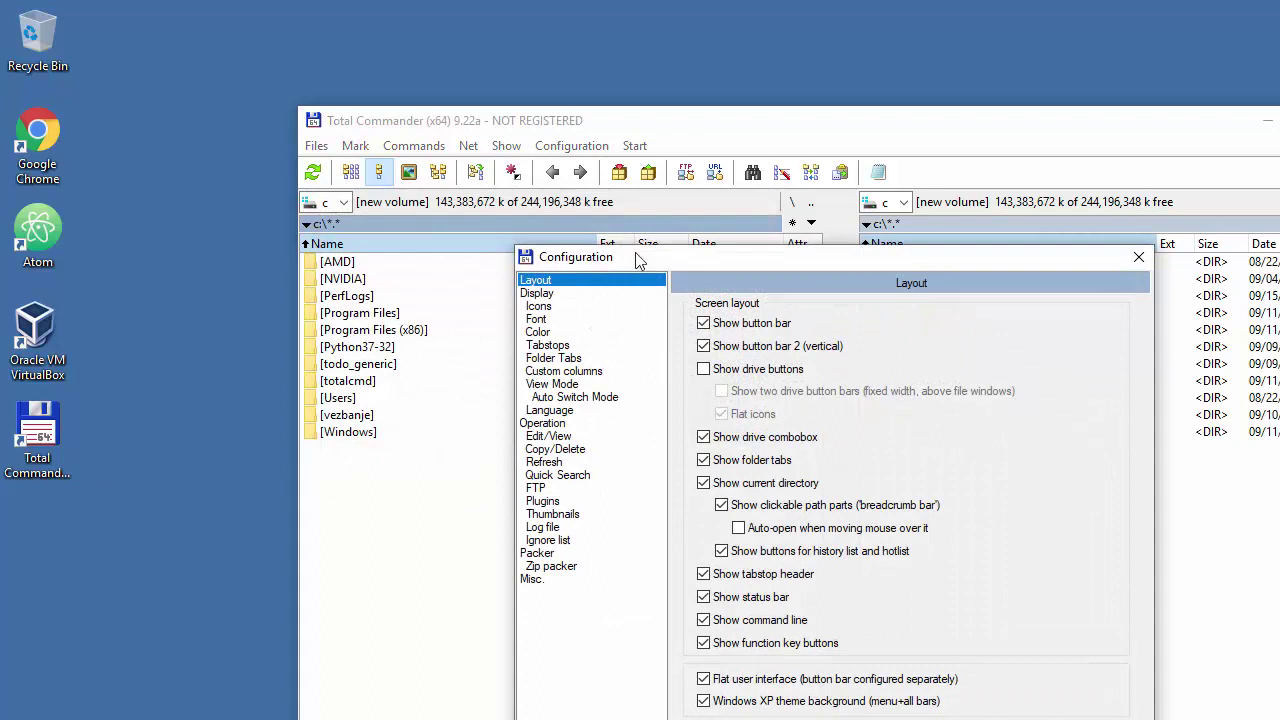
# Choose 'Left mouse button (Windows standard)' selection and keep the wcmicons.dll icon library.
pyautogui.moveTo(640, 260); pyautogui.dragTo(374, 73)
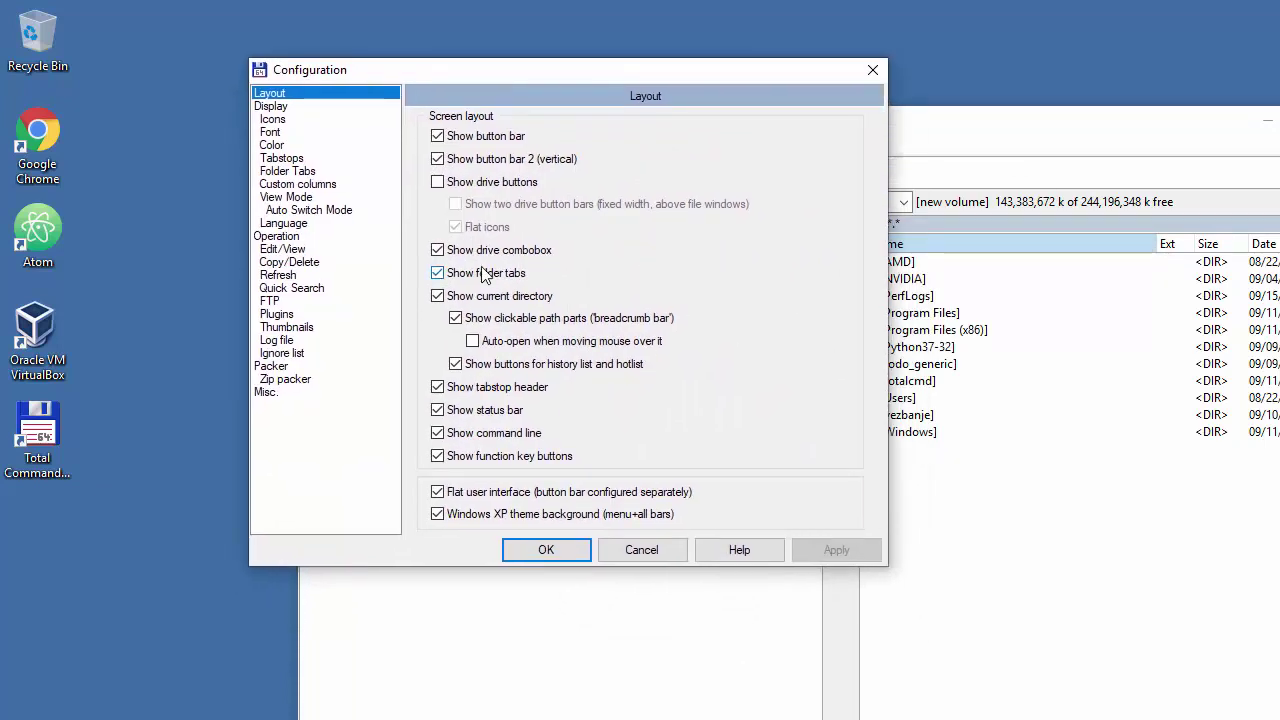
pyautogui.click(274, 238)
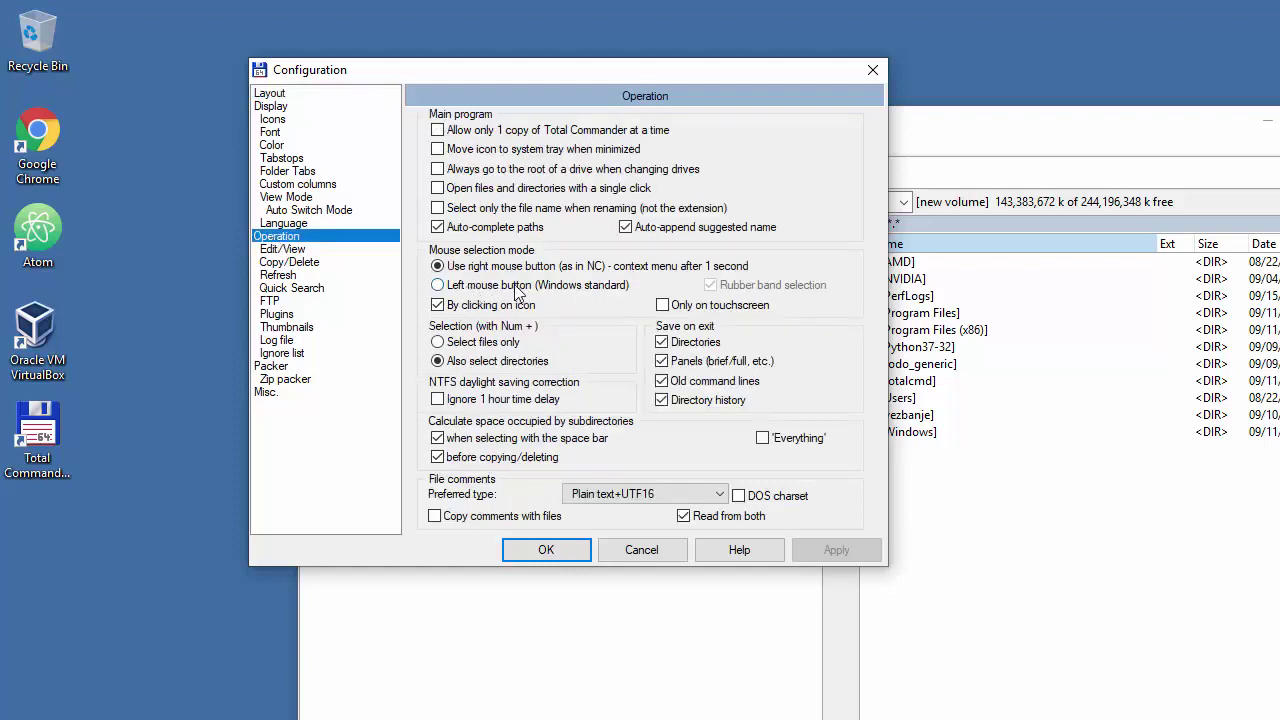
pyautogui.click(520, 287)
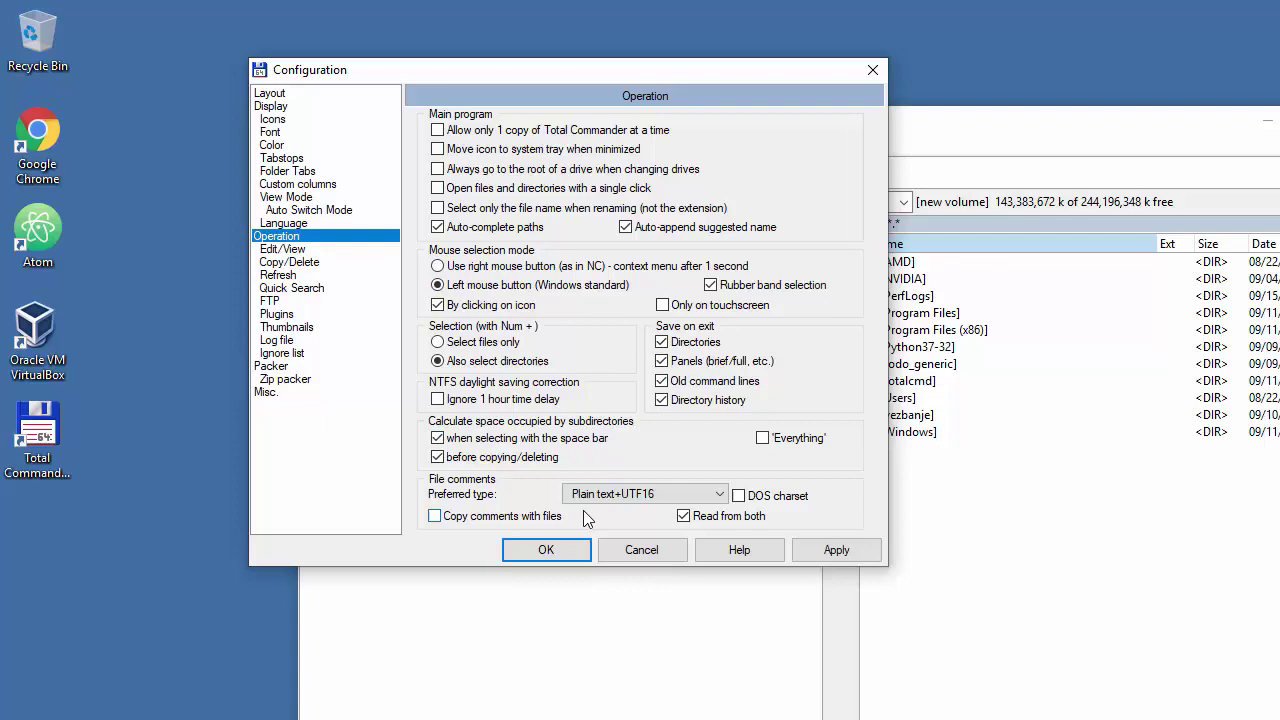
pyautogui.click(546, 550)
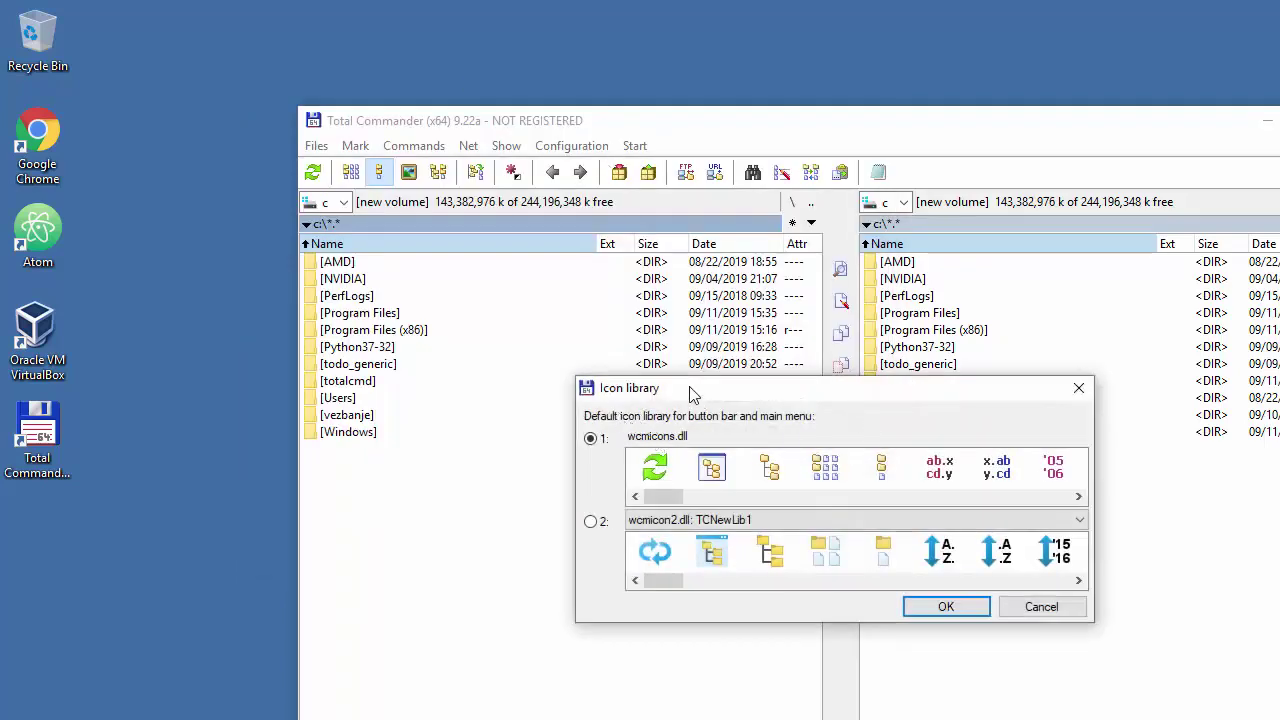
pyautogui.moveTo(690, 392); pyautogui.dragTo(445, 268)
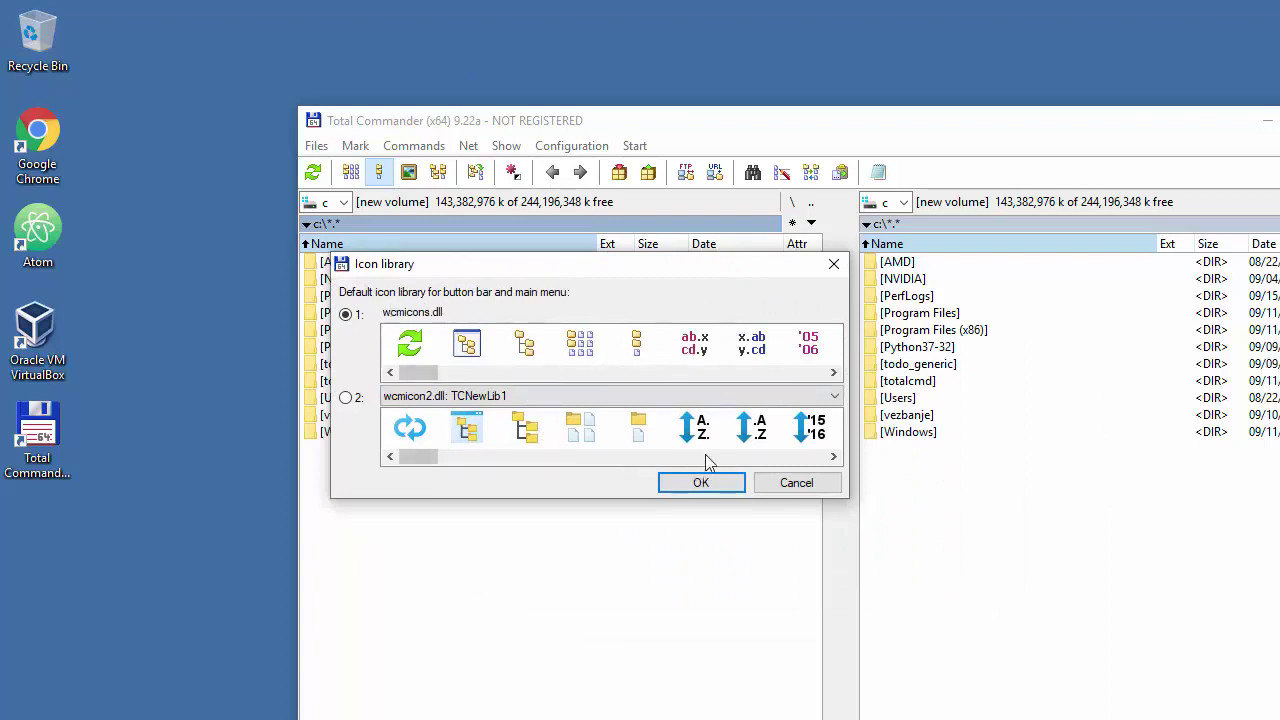
pyautogui.click(720, 486)
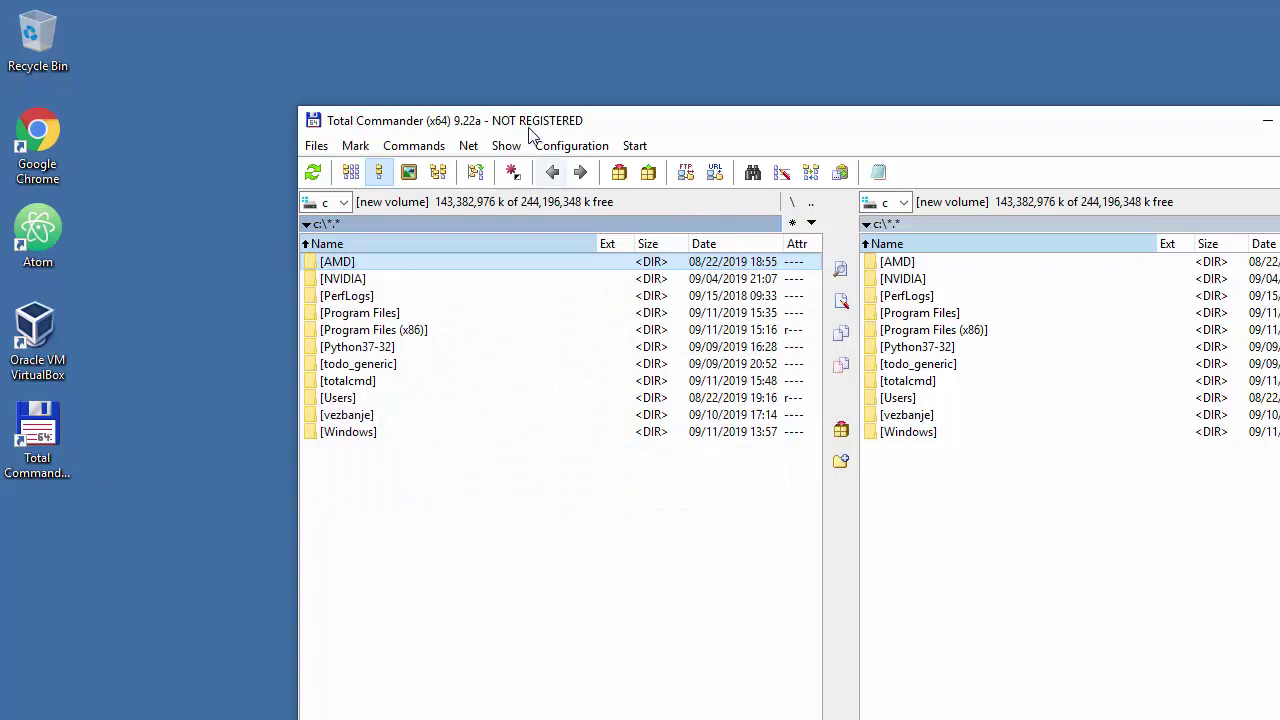
# Place the window at the screen's top-left and stretch it down and to the right.
pyautogui.moveTo(567, 130); pyautogui.dragTo(283, 35)
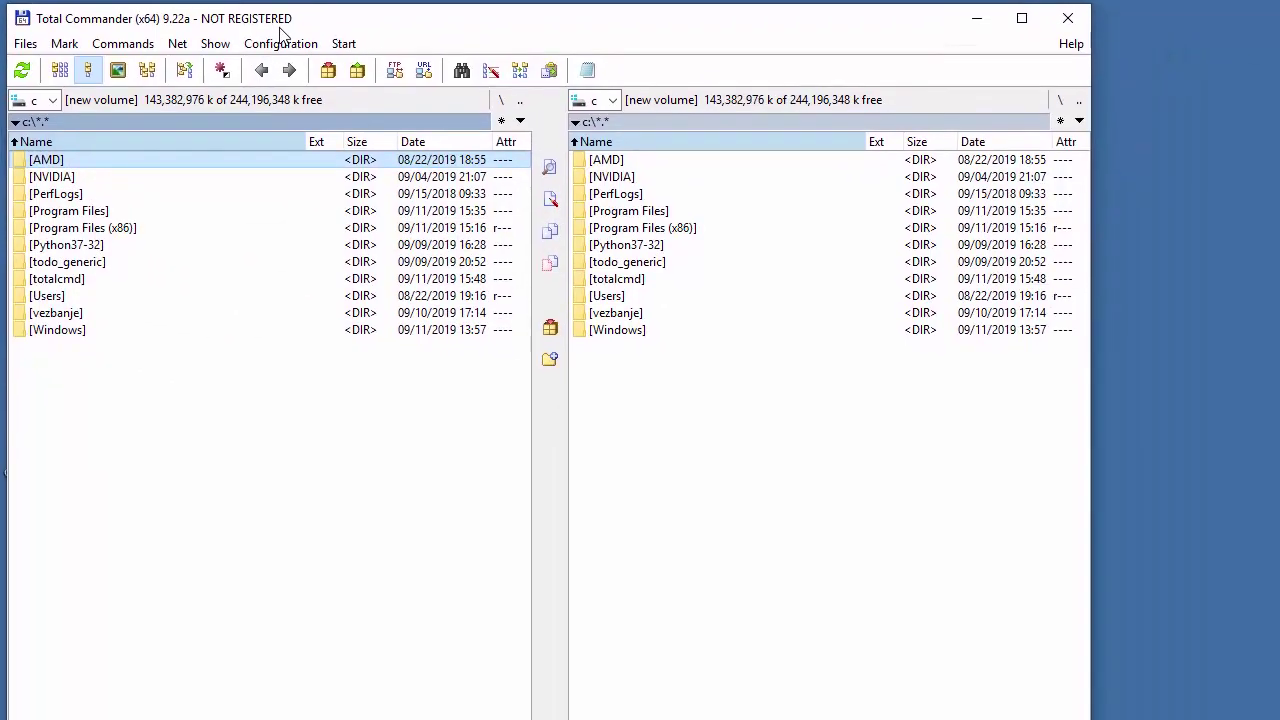
pyautogui.moveTo(677, 719)
pyautogui.mouseDown()
pyautogui.moveTo(677, 700)
pyautogui.moveTo(677, 717)
pyautogui.mouseUp()
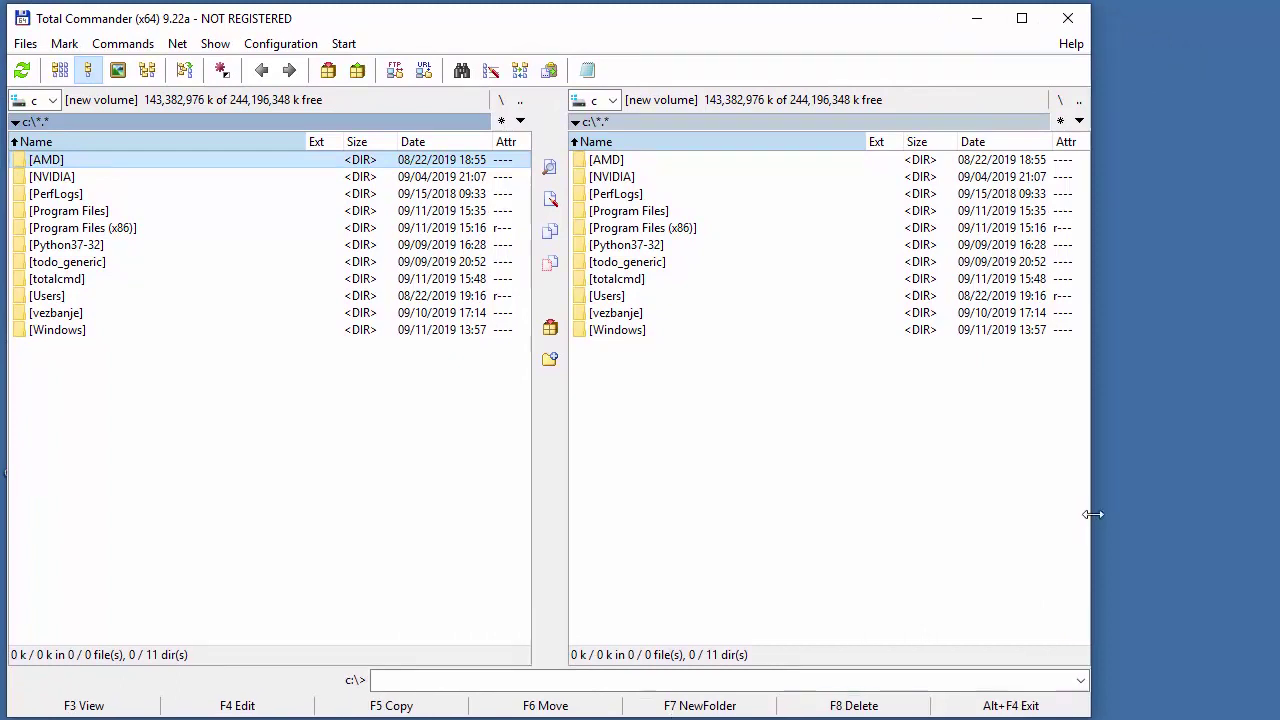
pyautogui.moveTo(1091, 520); pyautogui.dragTo(1273, 522)
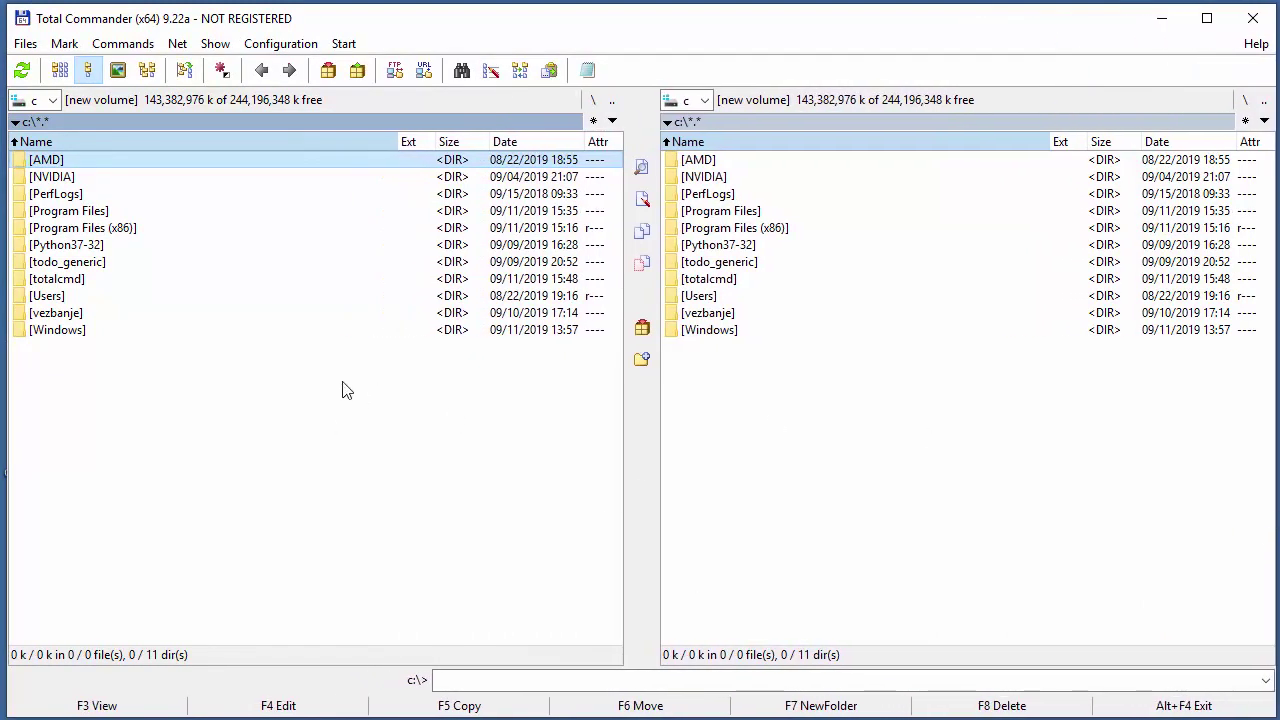
# Open the Find Files window from the Commands menu.
pyautogui.click(177, 45)
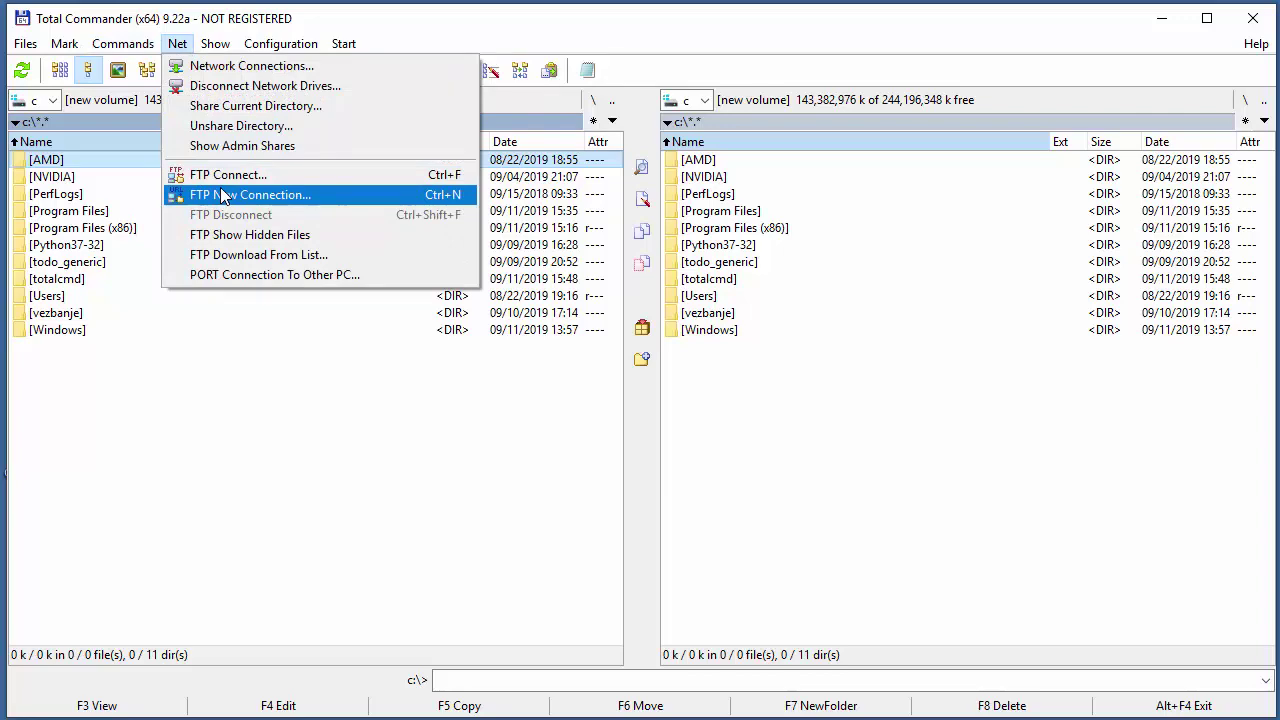
pyautogui.moveTo(104, 50)
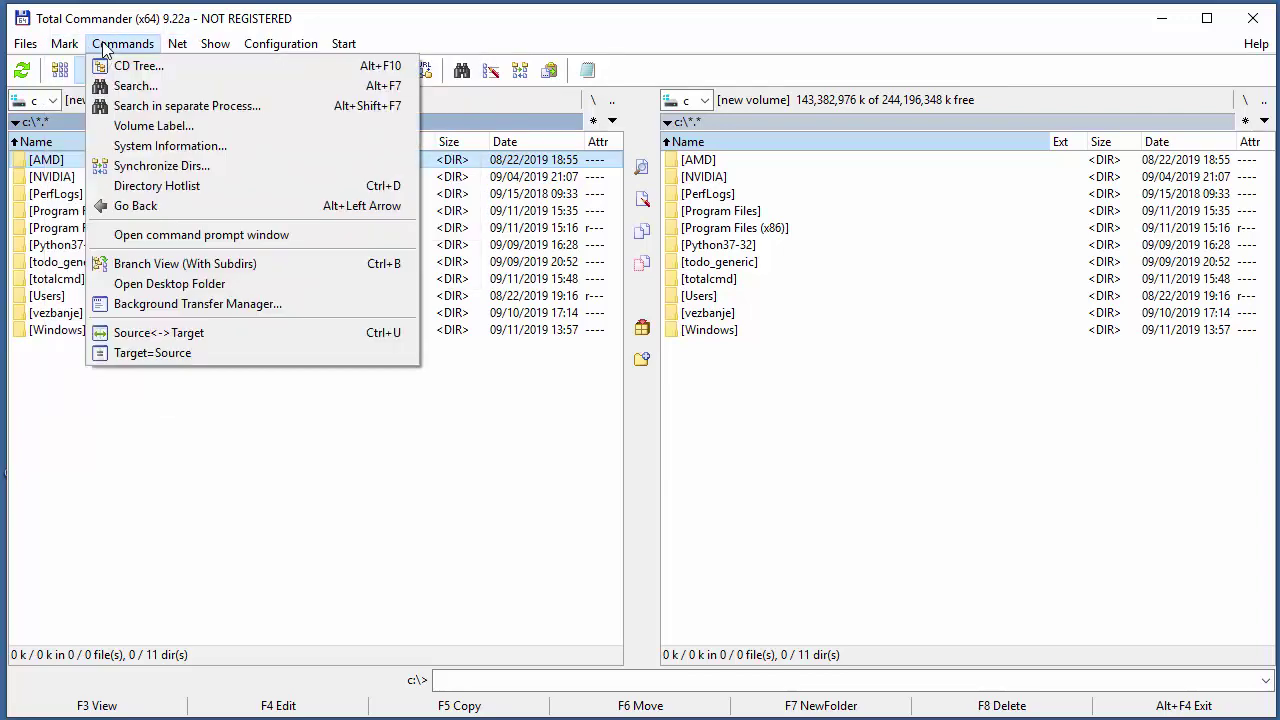
pyautogui.click(146, 90)
pyautogui.moveTo(728, 415); pyautogui.dragTo(297, 212)
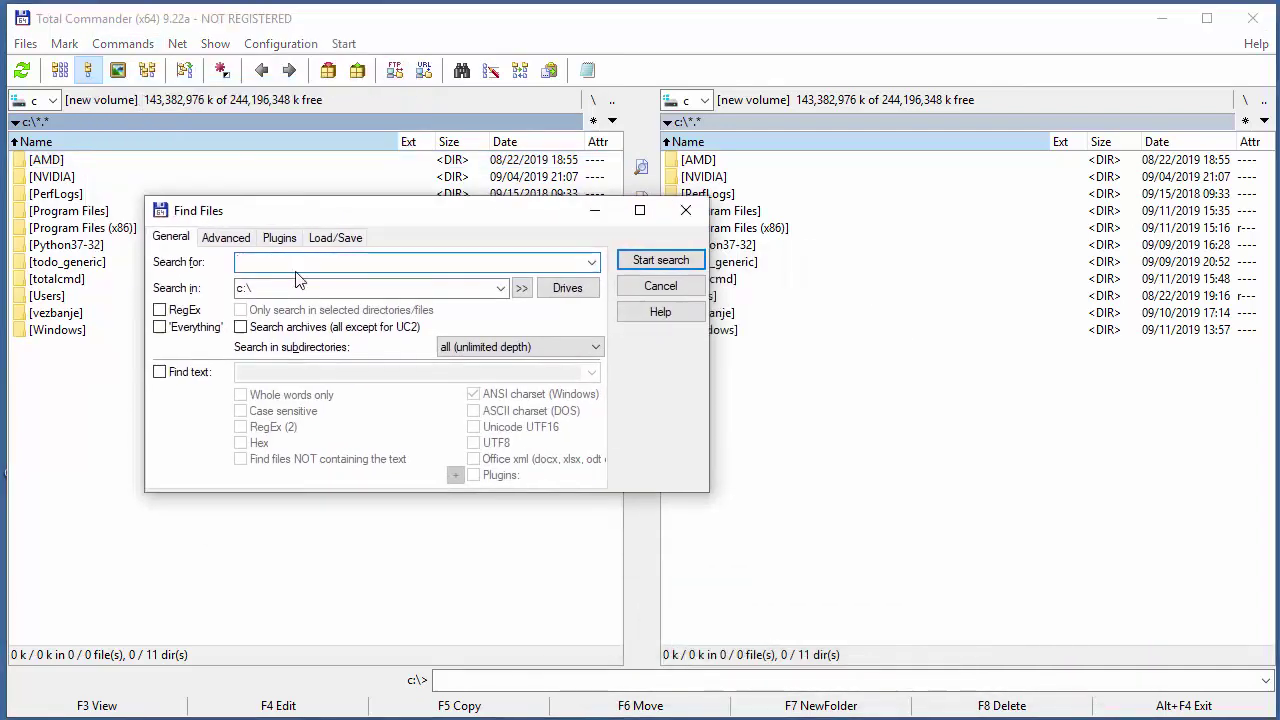
# Look through the Advanced, Plugins and Load/Save tabs, then cancel Find Files without searching.
pyautogui.click(225, 242)
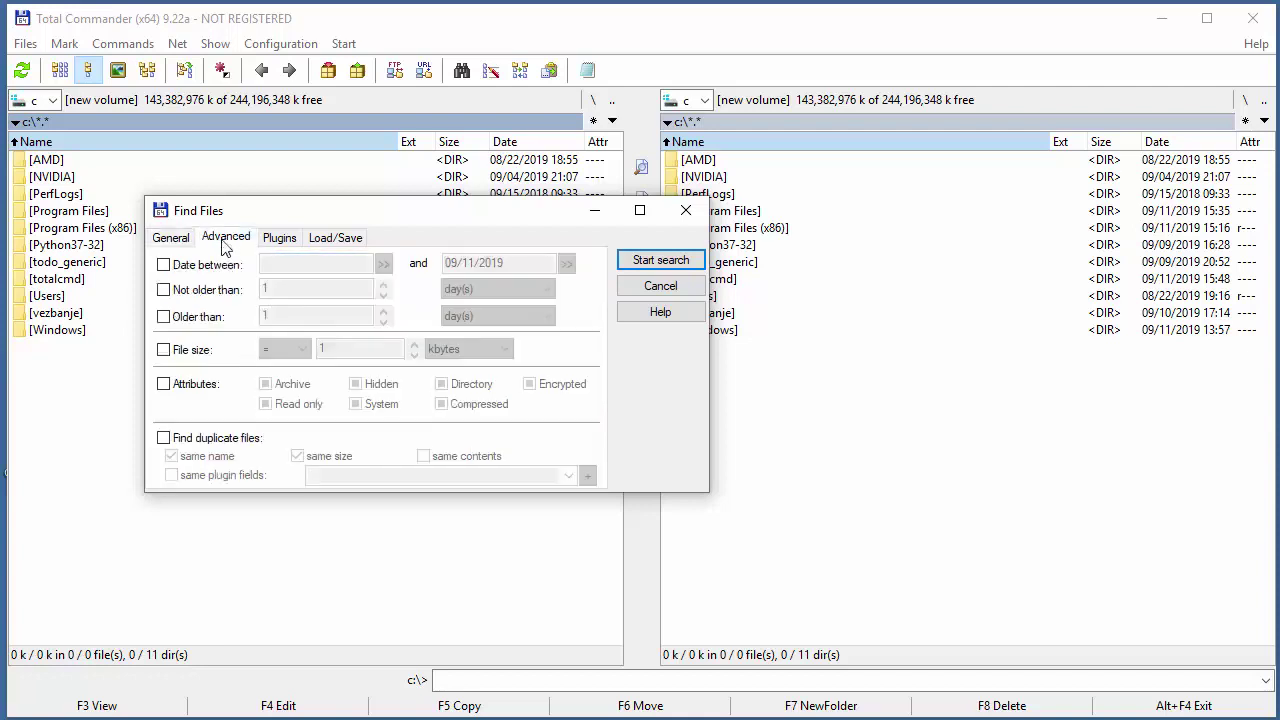
pyautogui.click(288, 240)
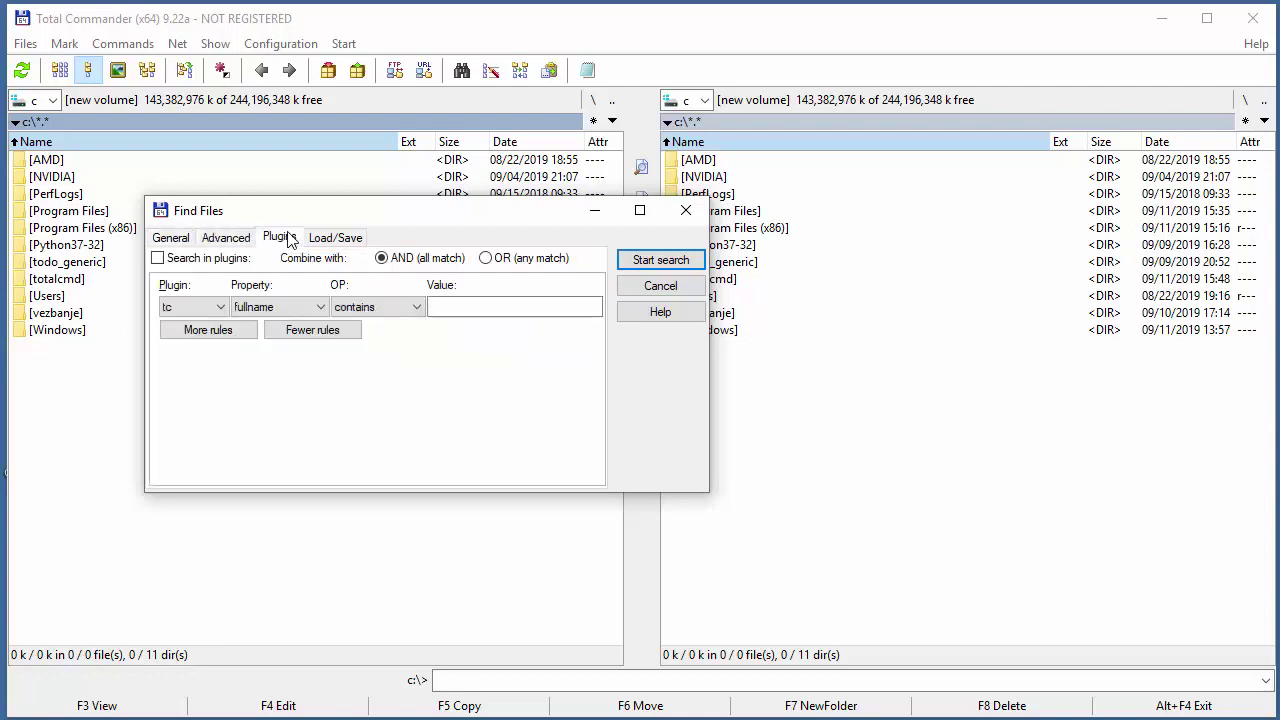
pyautogui.click(340, 240)
pyautogui.click(172, 240)
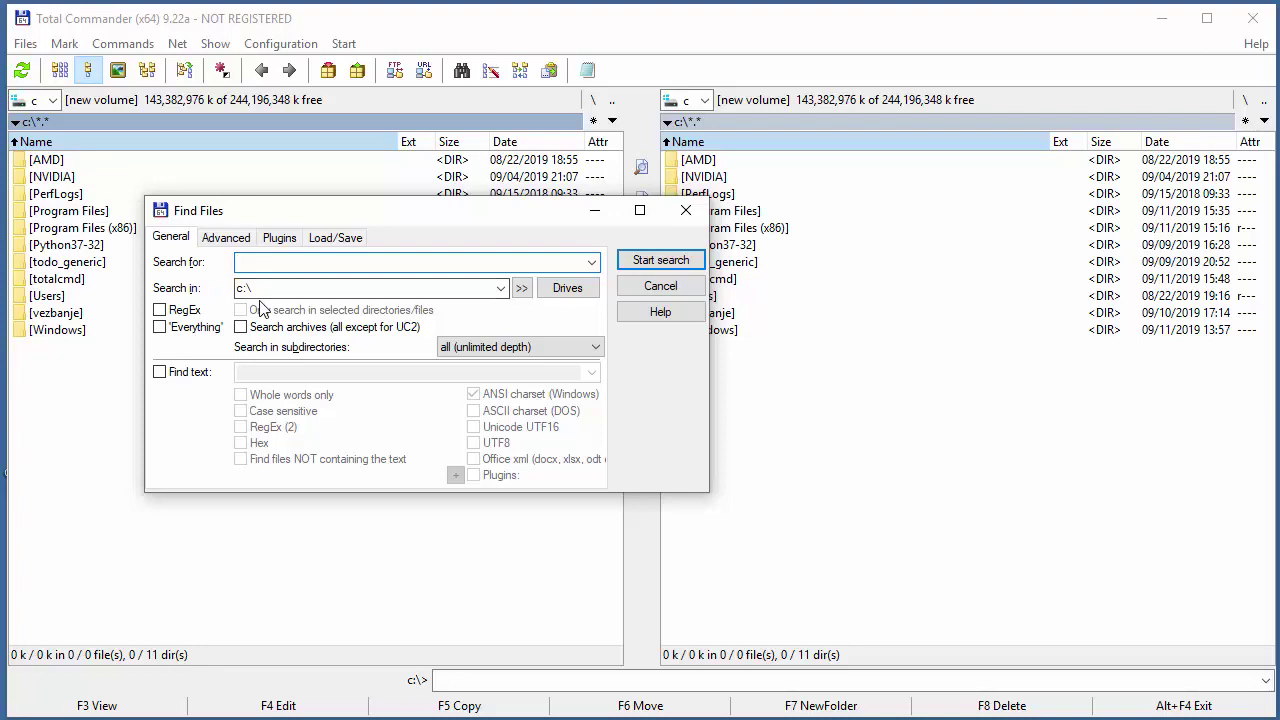
pyautogui.click(159, 376)
pyautogui.click(159, 372)
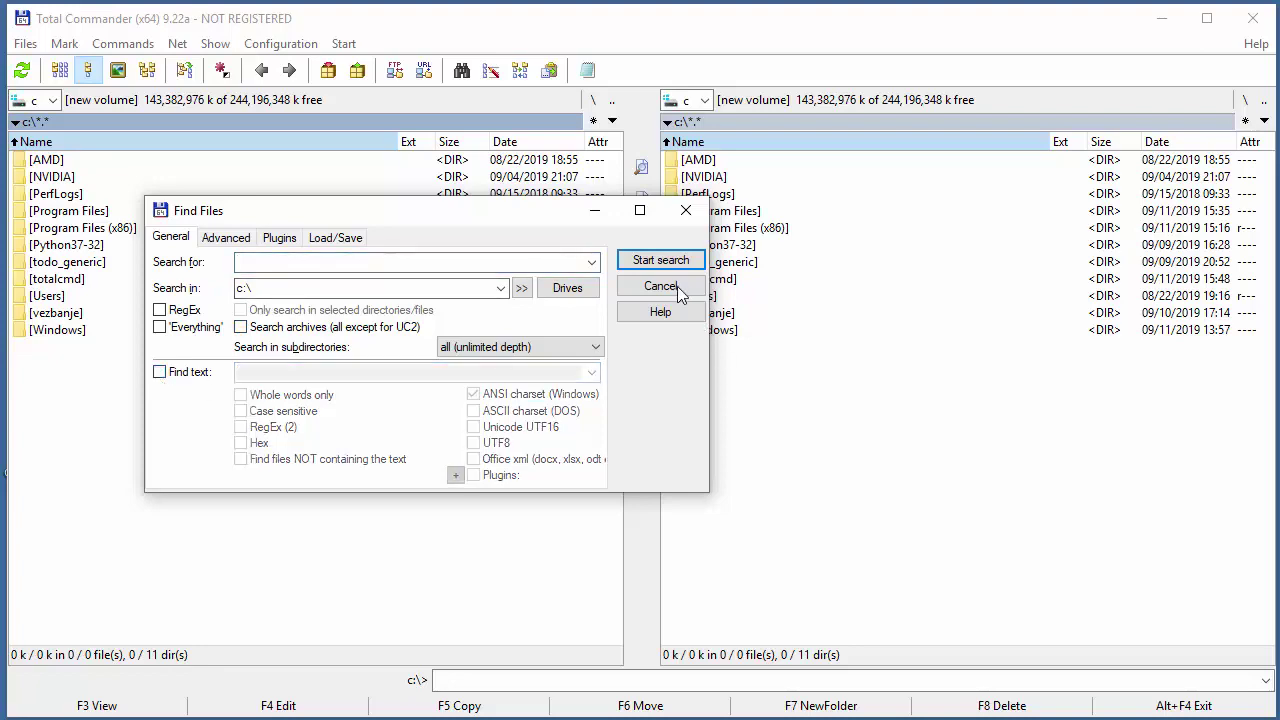
pyautogui.click(660, 286)
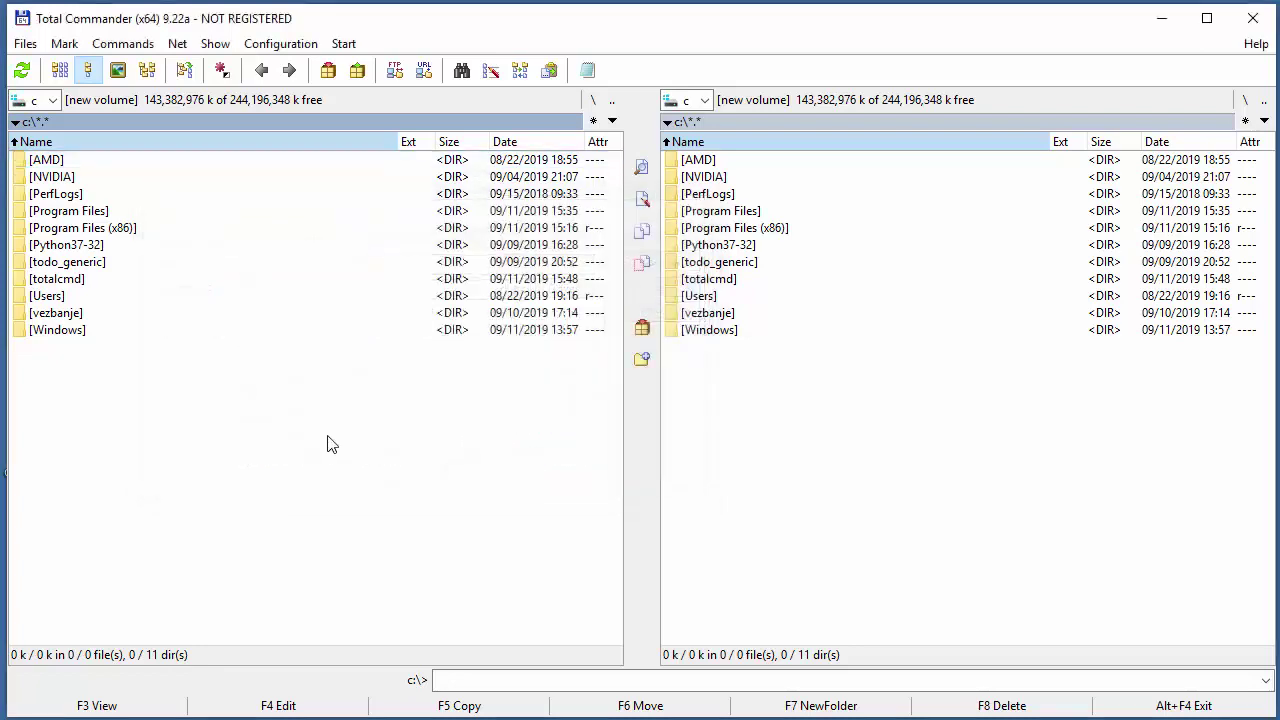
# Browse the Commands, Mark, Files and Net menus, ending on the Configuration menu.
pyautogui.click(116, 46)
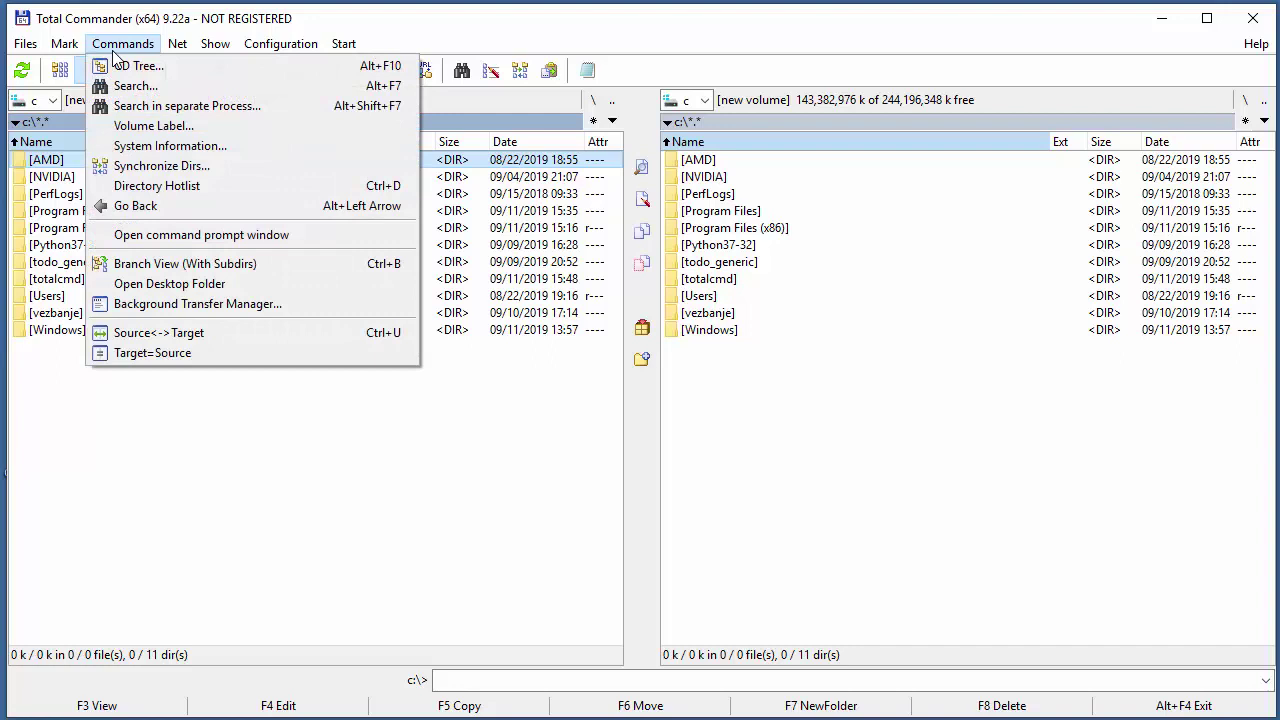
pyautogui.click(350, 422)
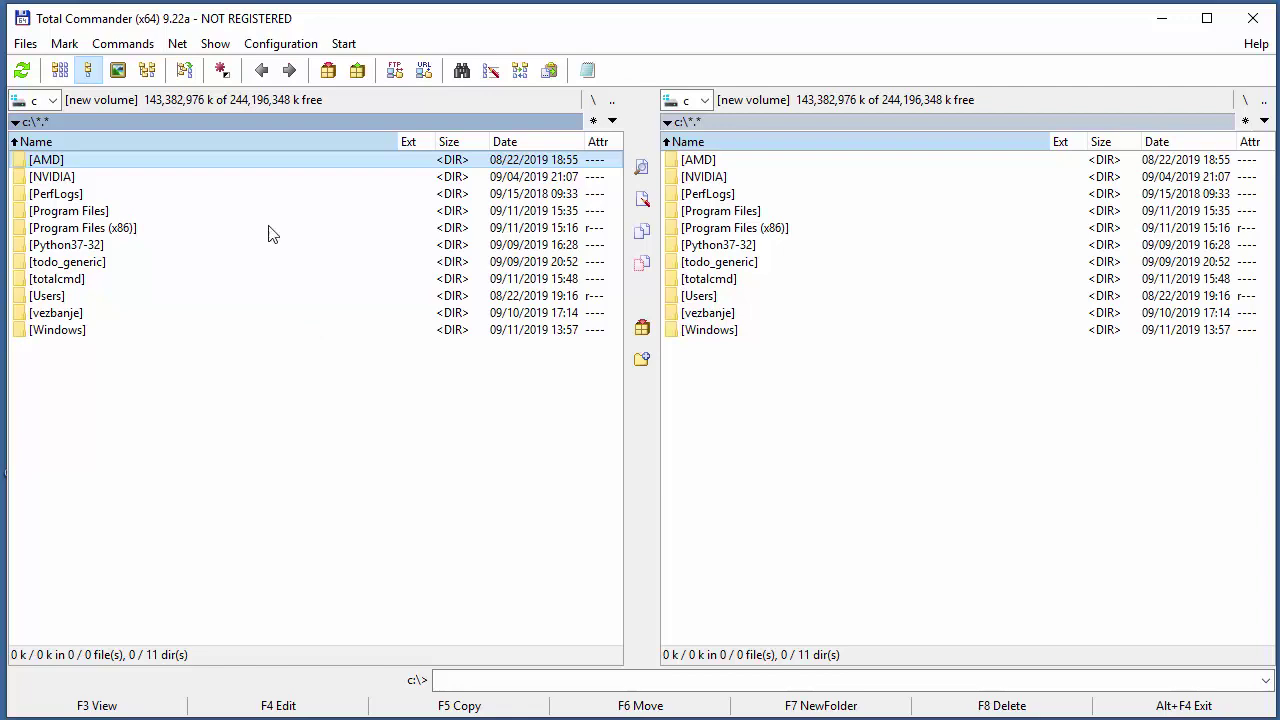
pyautogui.click(120, 43)
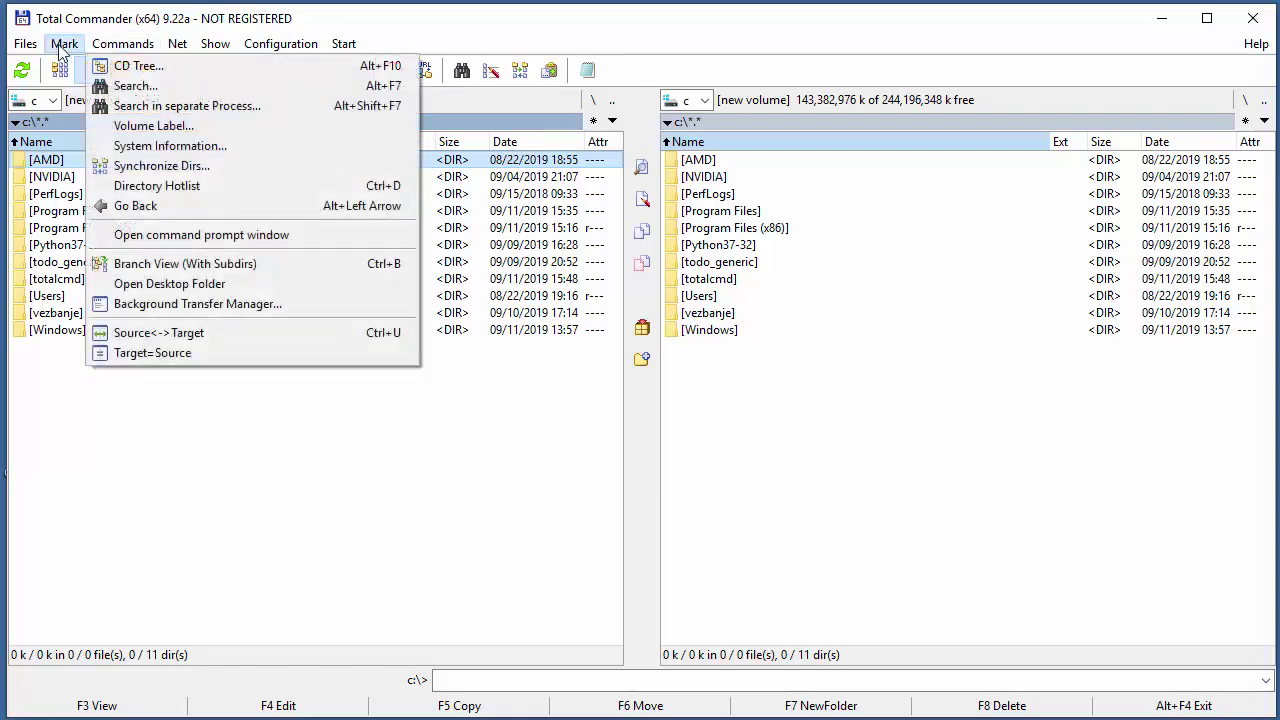
pyautogui.moveTo(25, 46)
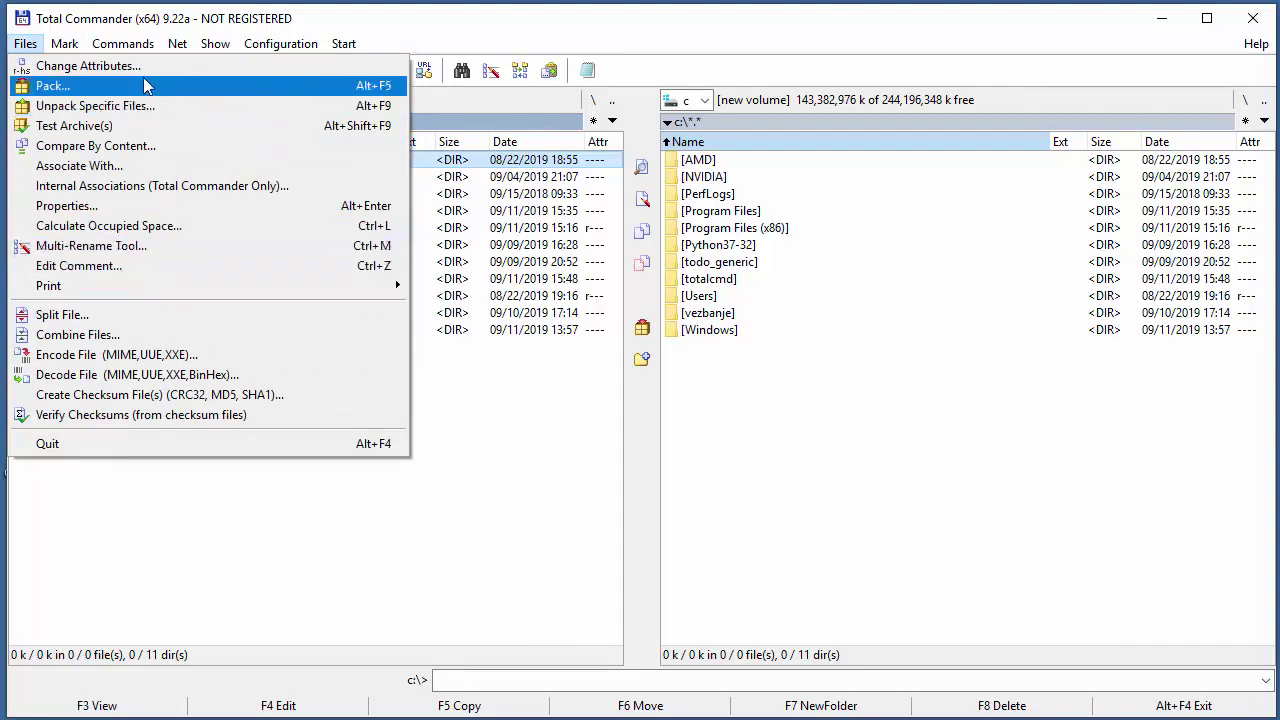
pyautogui.moveTo(177, 43)
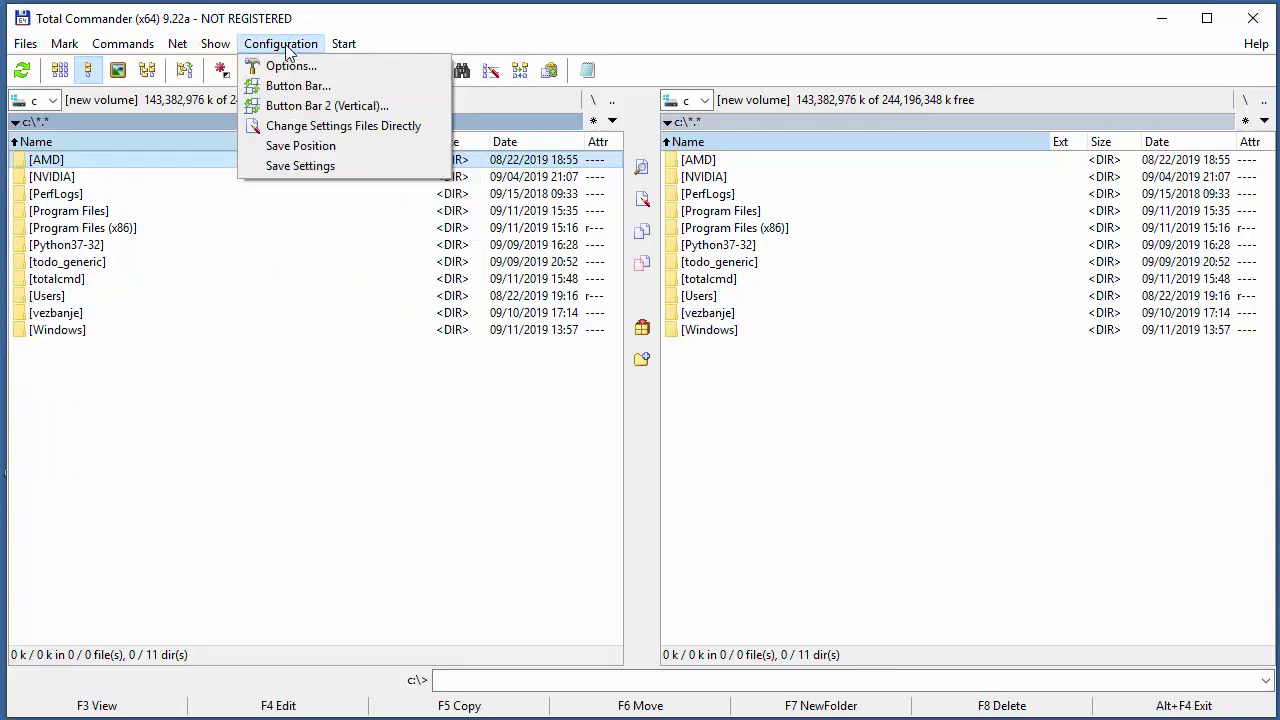
# View the FTP page under Configuration > Options, then cancel without changes.
pyautogui.click(288, 66)
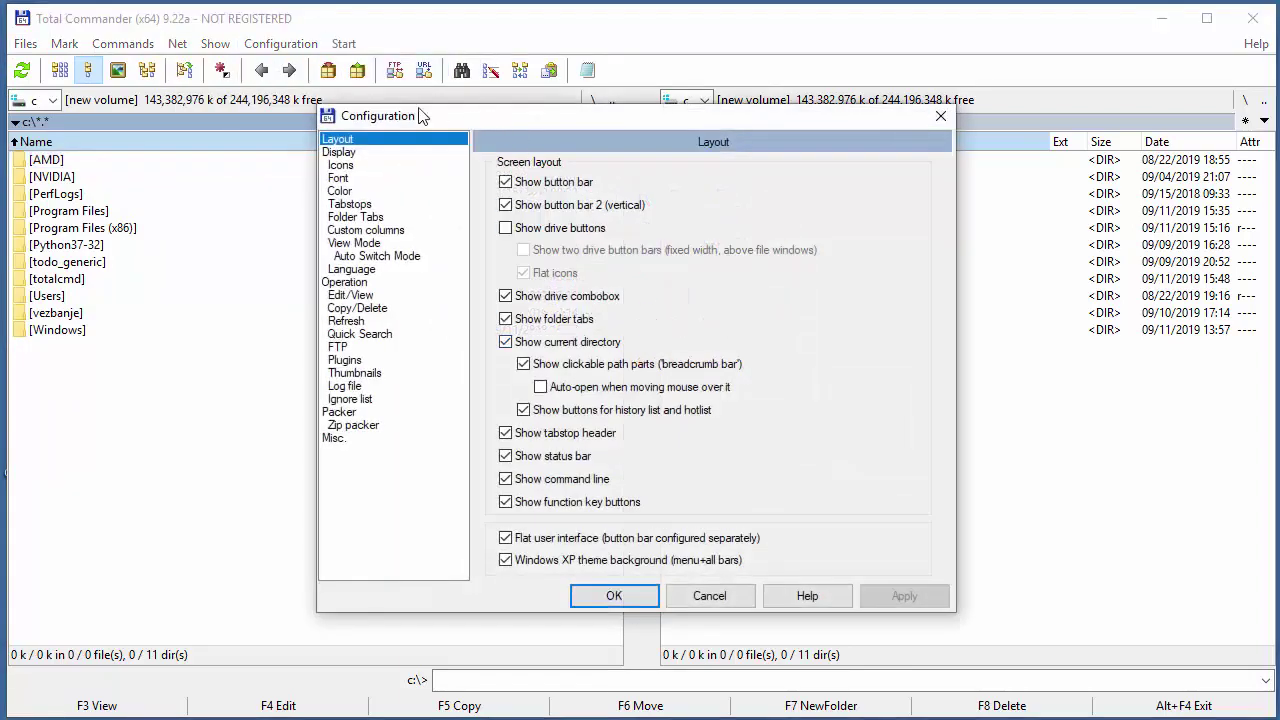
pyautogui.moveTo(422, 116); pyautogui.dragTo(352, 106)
pyautogui.click(268, 338)
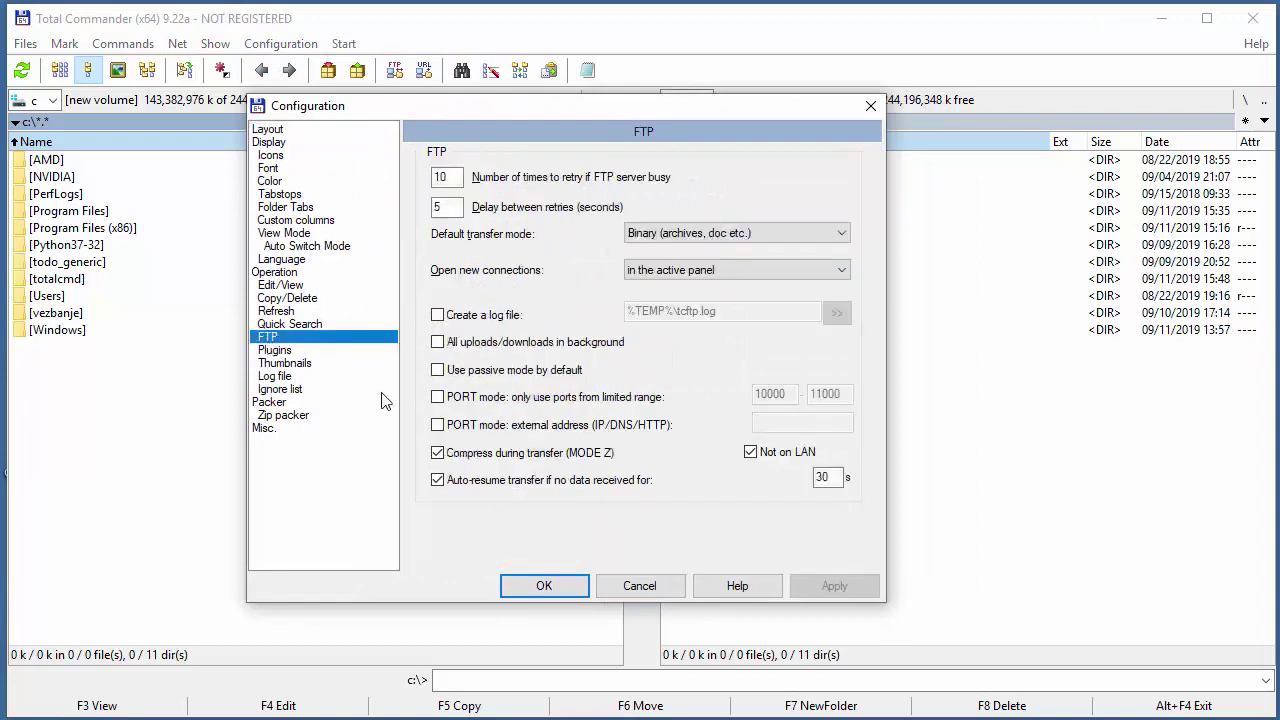
pyautogui.click(625, 588)
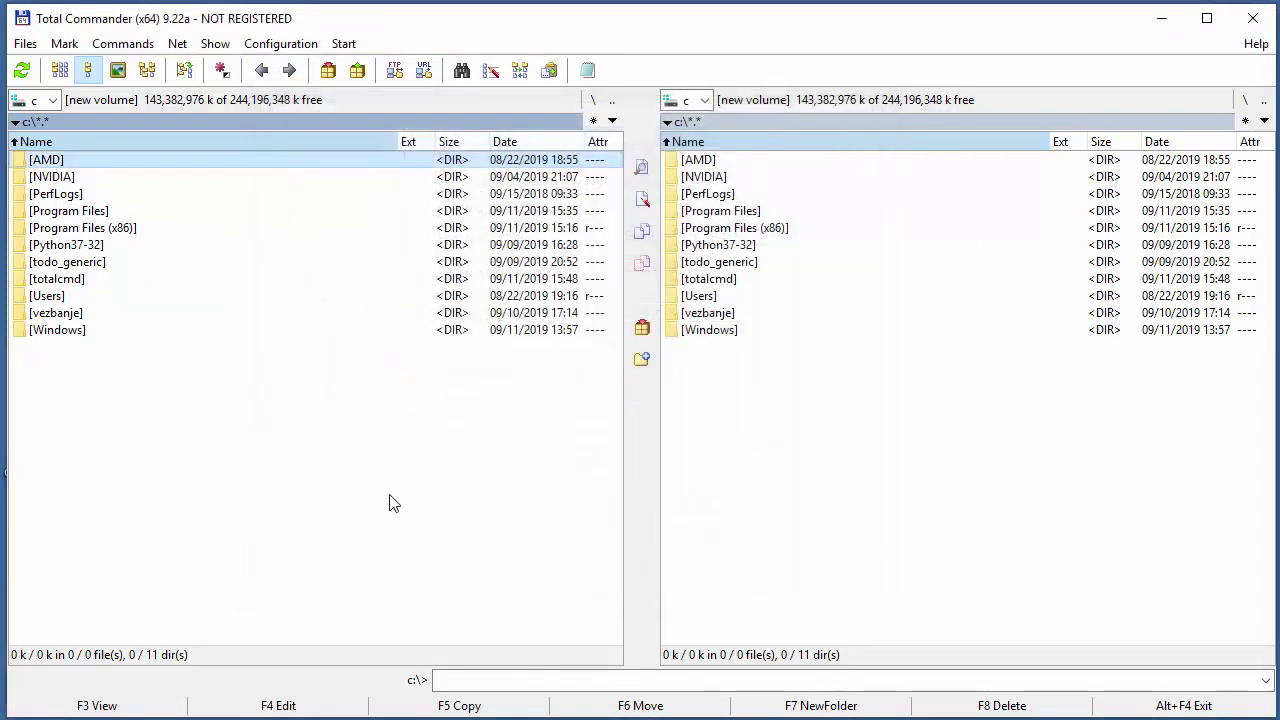